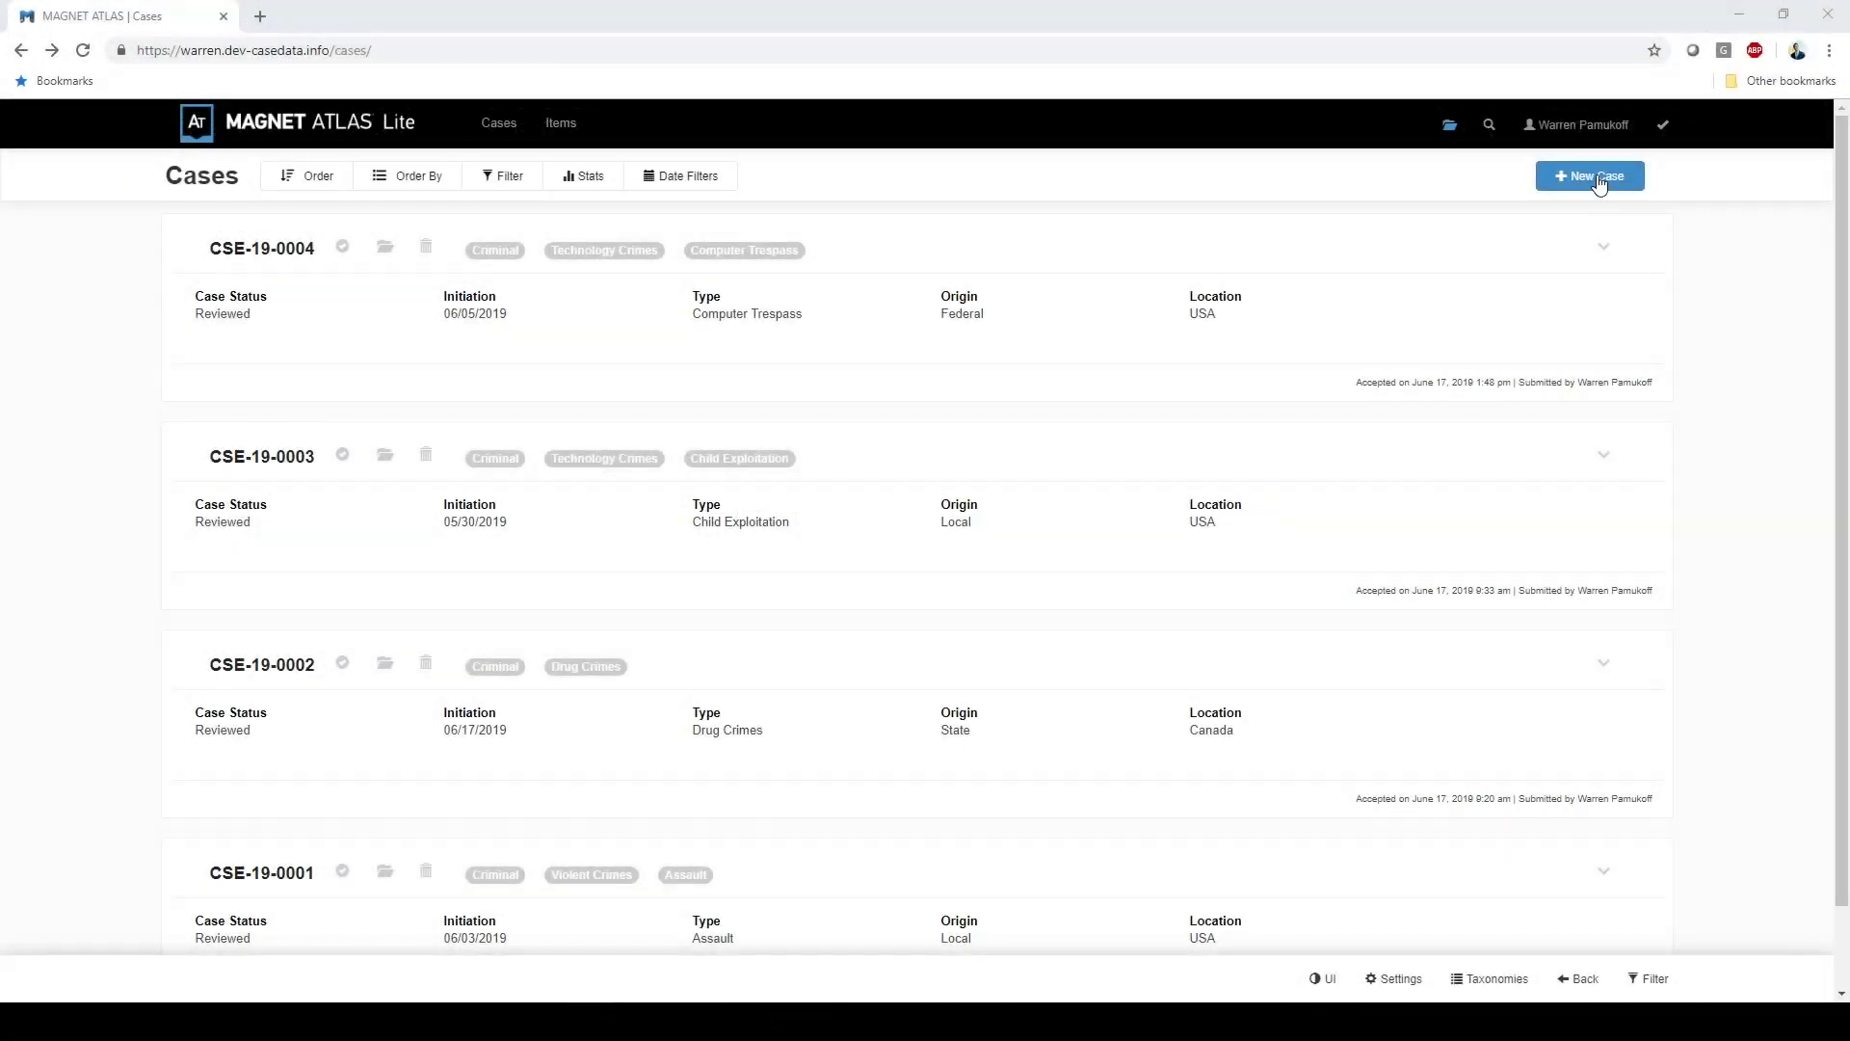
- Start a new case with initiation date 06/19/2019 and type Possession
{"action": "left_click", "coordinate": [1599, 179]}
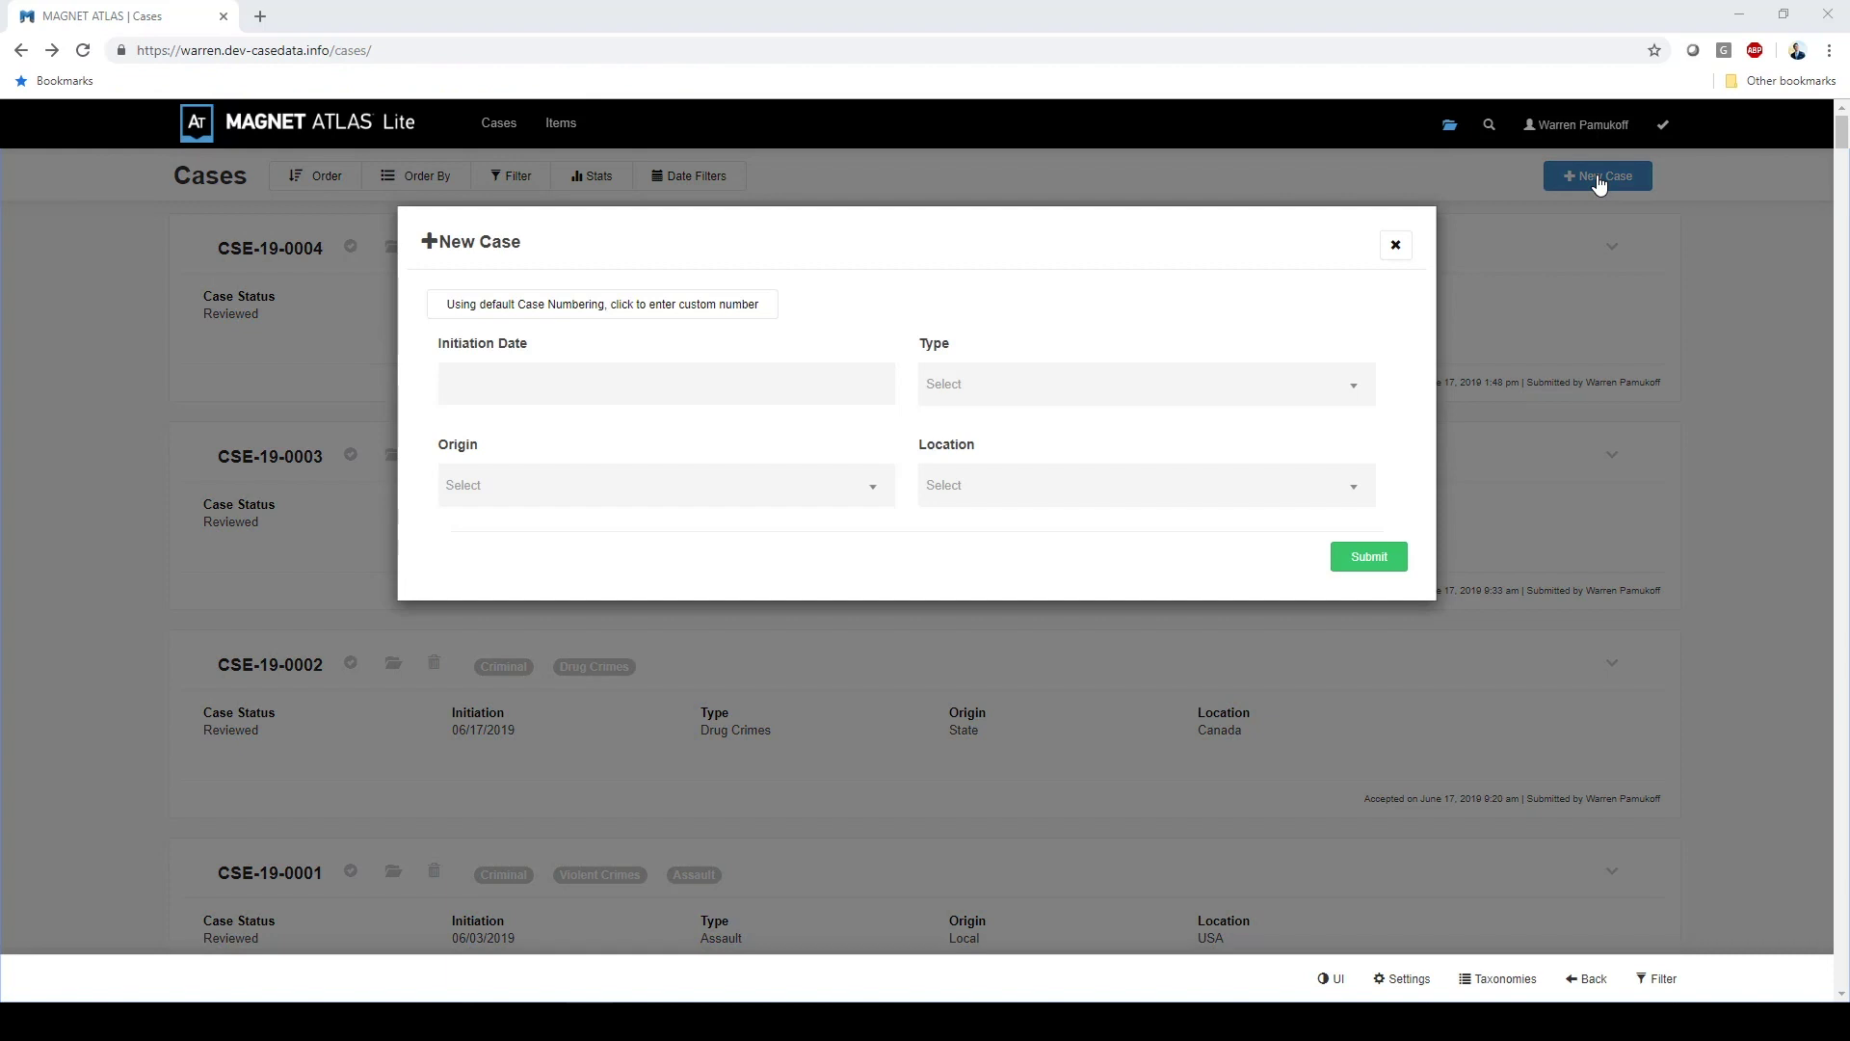
{"action": "left_click", "coordinate": [795, 381]}
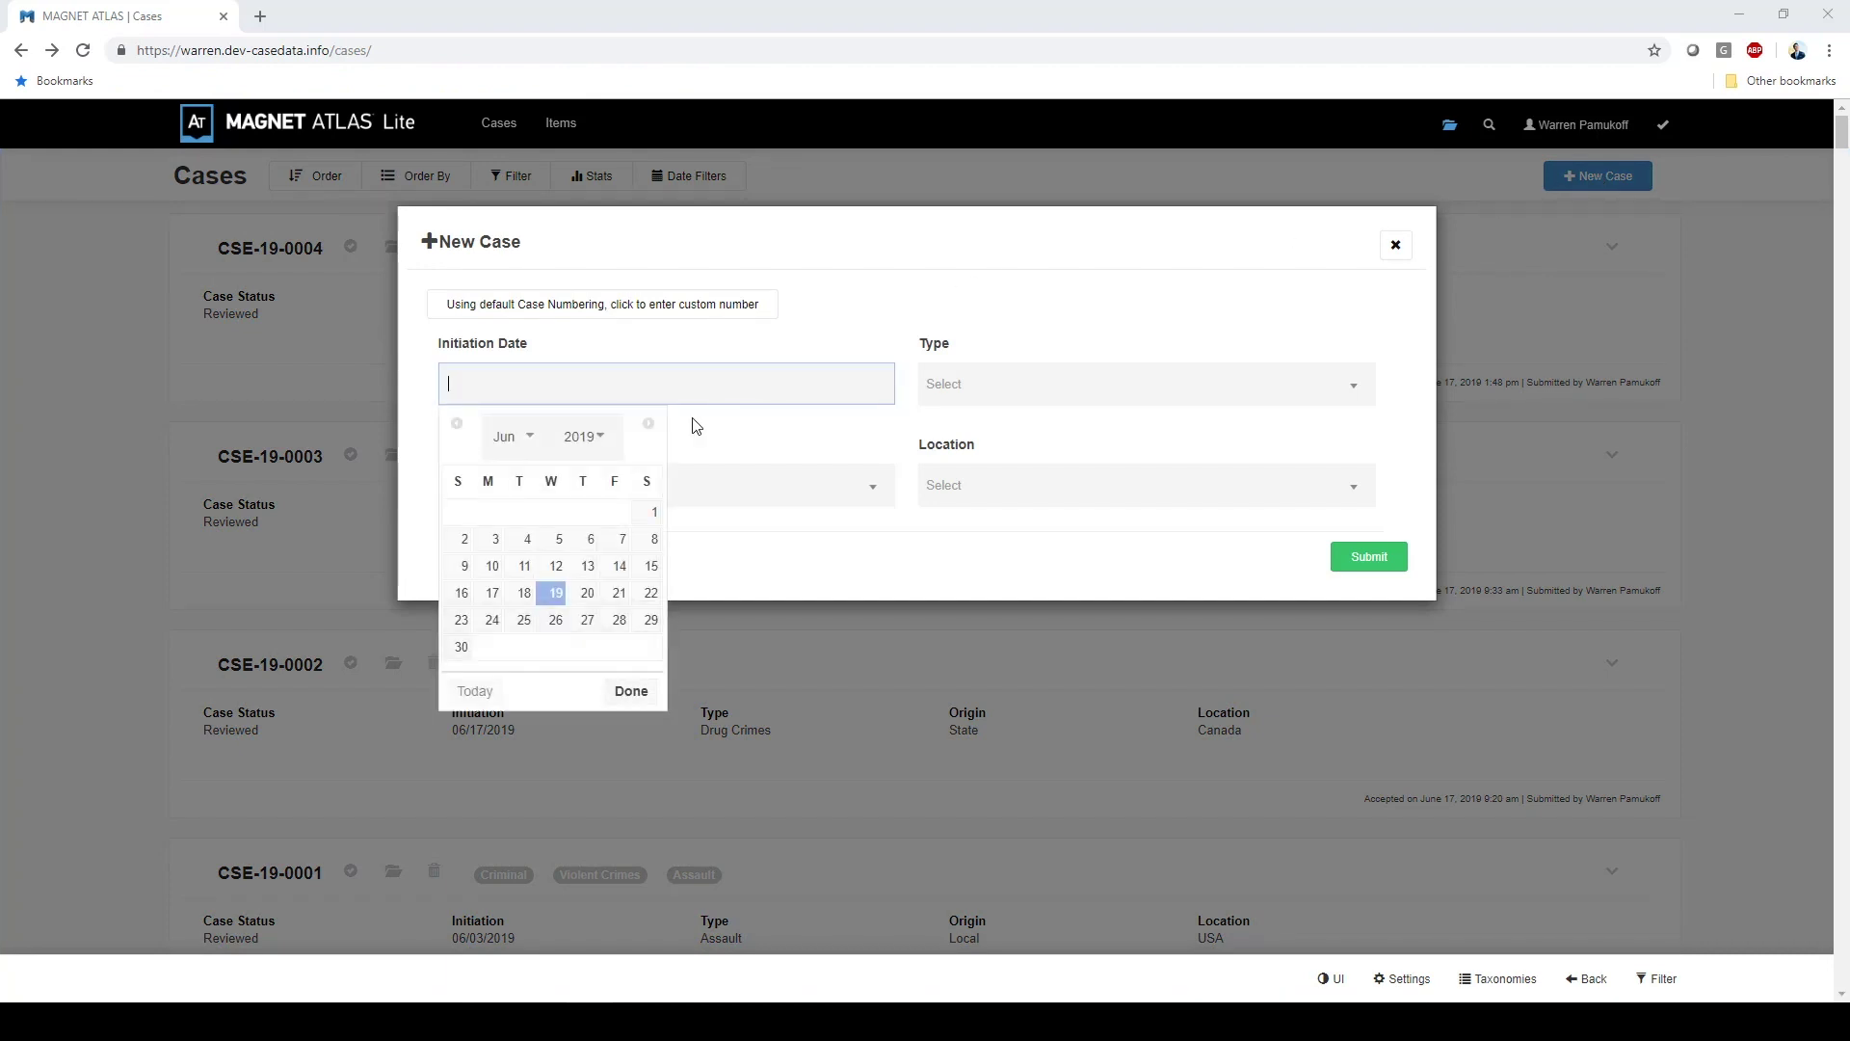
{"action": "left_click", "coordinate": [577, 592]}
{"action": "left_click", "coordinate": [1093, 392]}
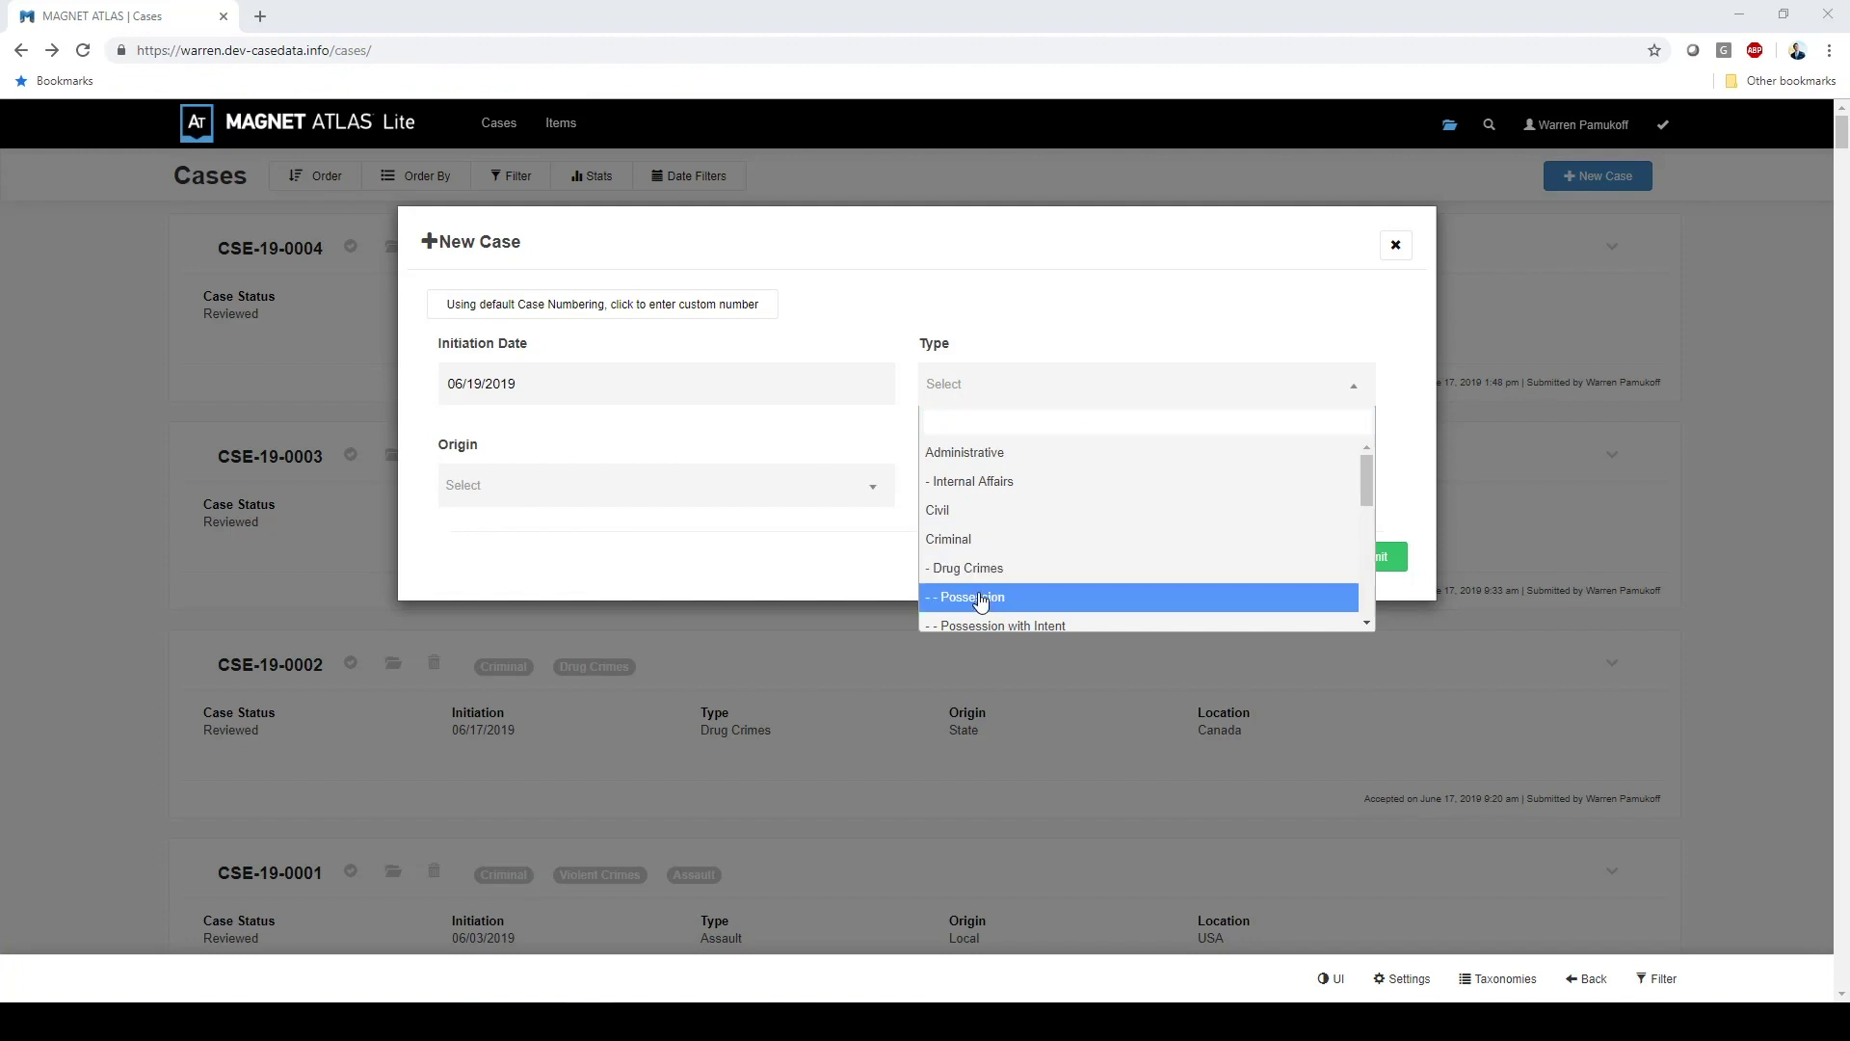
{"action": "left_click", "coordinate": [979, 596]}
- Set origin Local and location USA, submit the case, then open case CSE-19-0009
{"action": "left_click", "coordinate": [756, 496]}
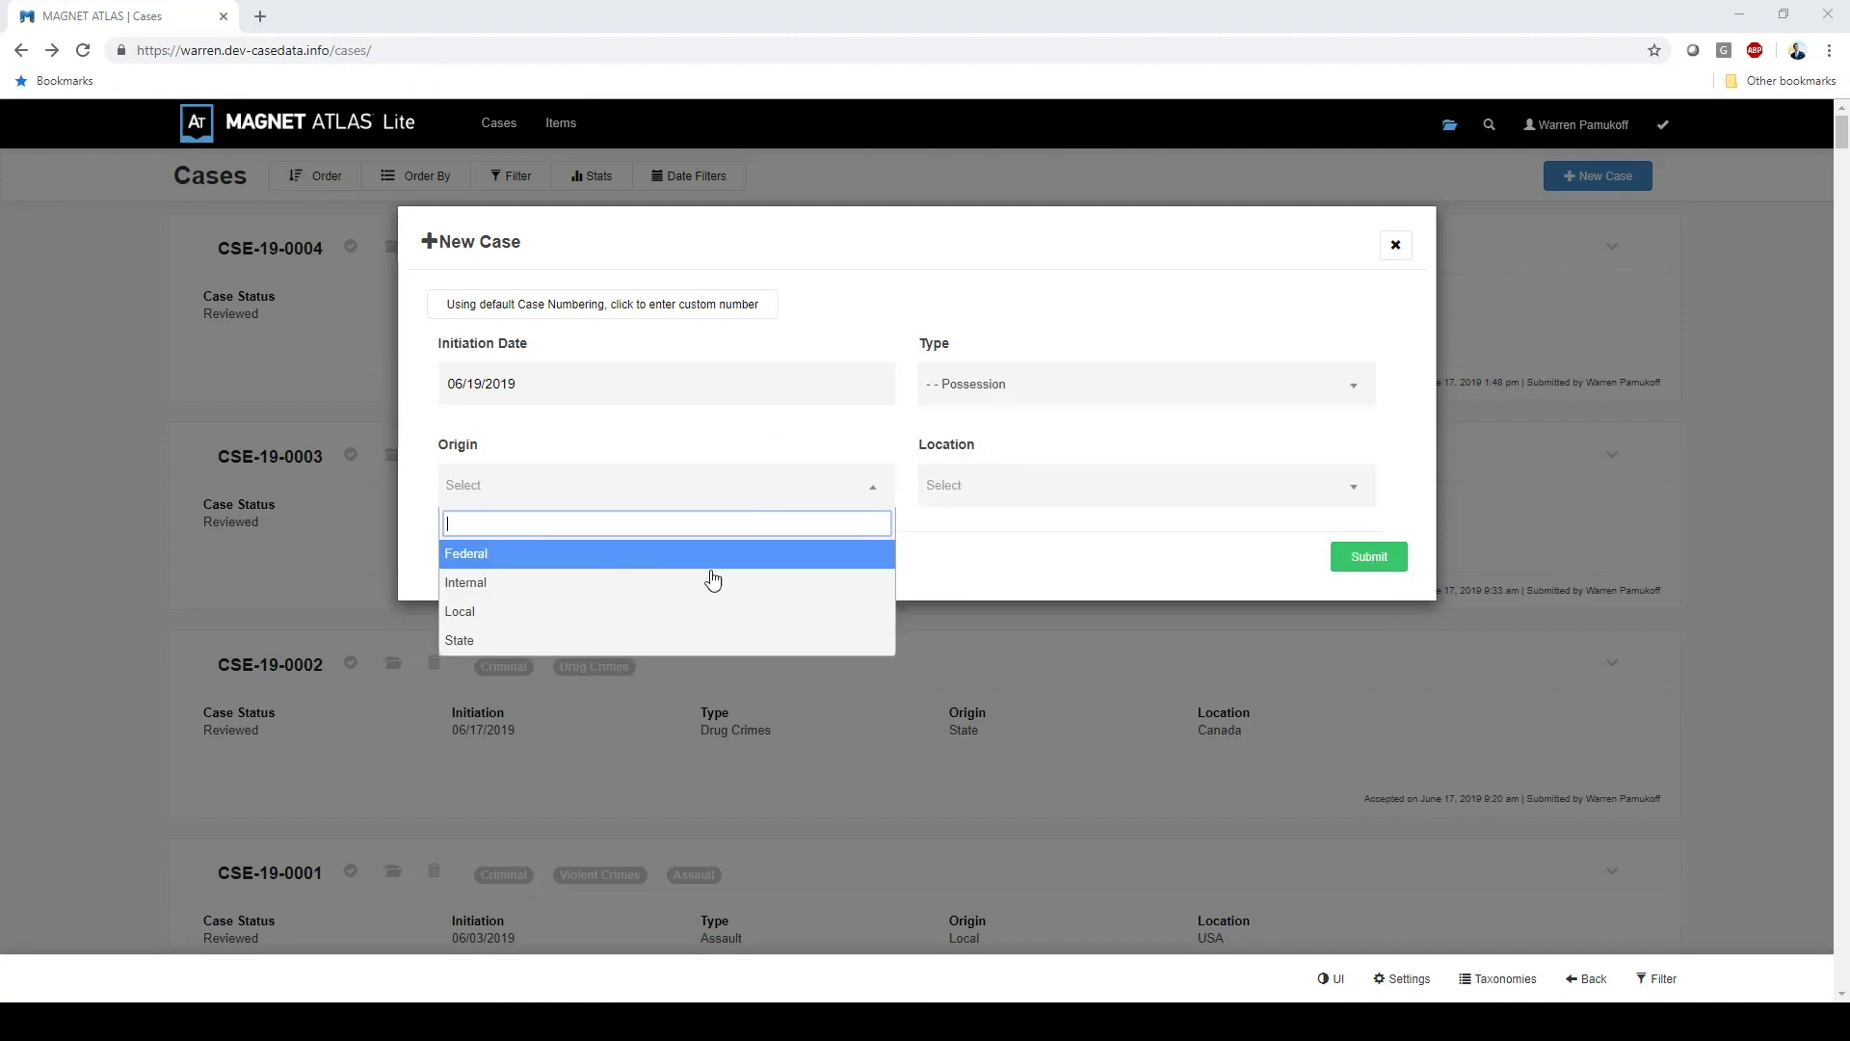
{"action": "left_click", "coordinate": [706, 612]}
{"action": "left_click", "coordinate": [1063, 496]}
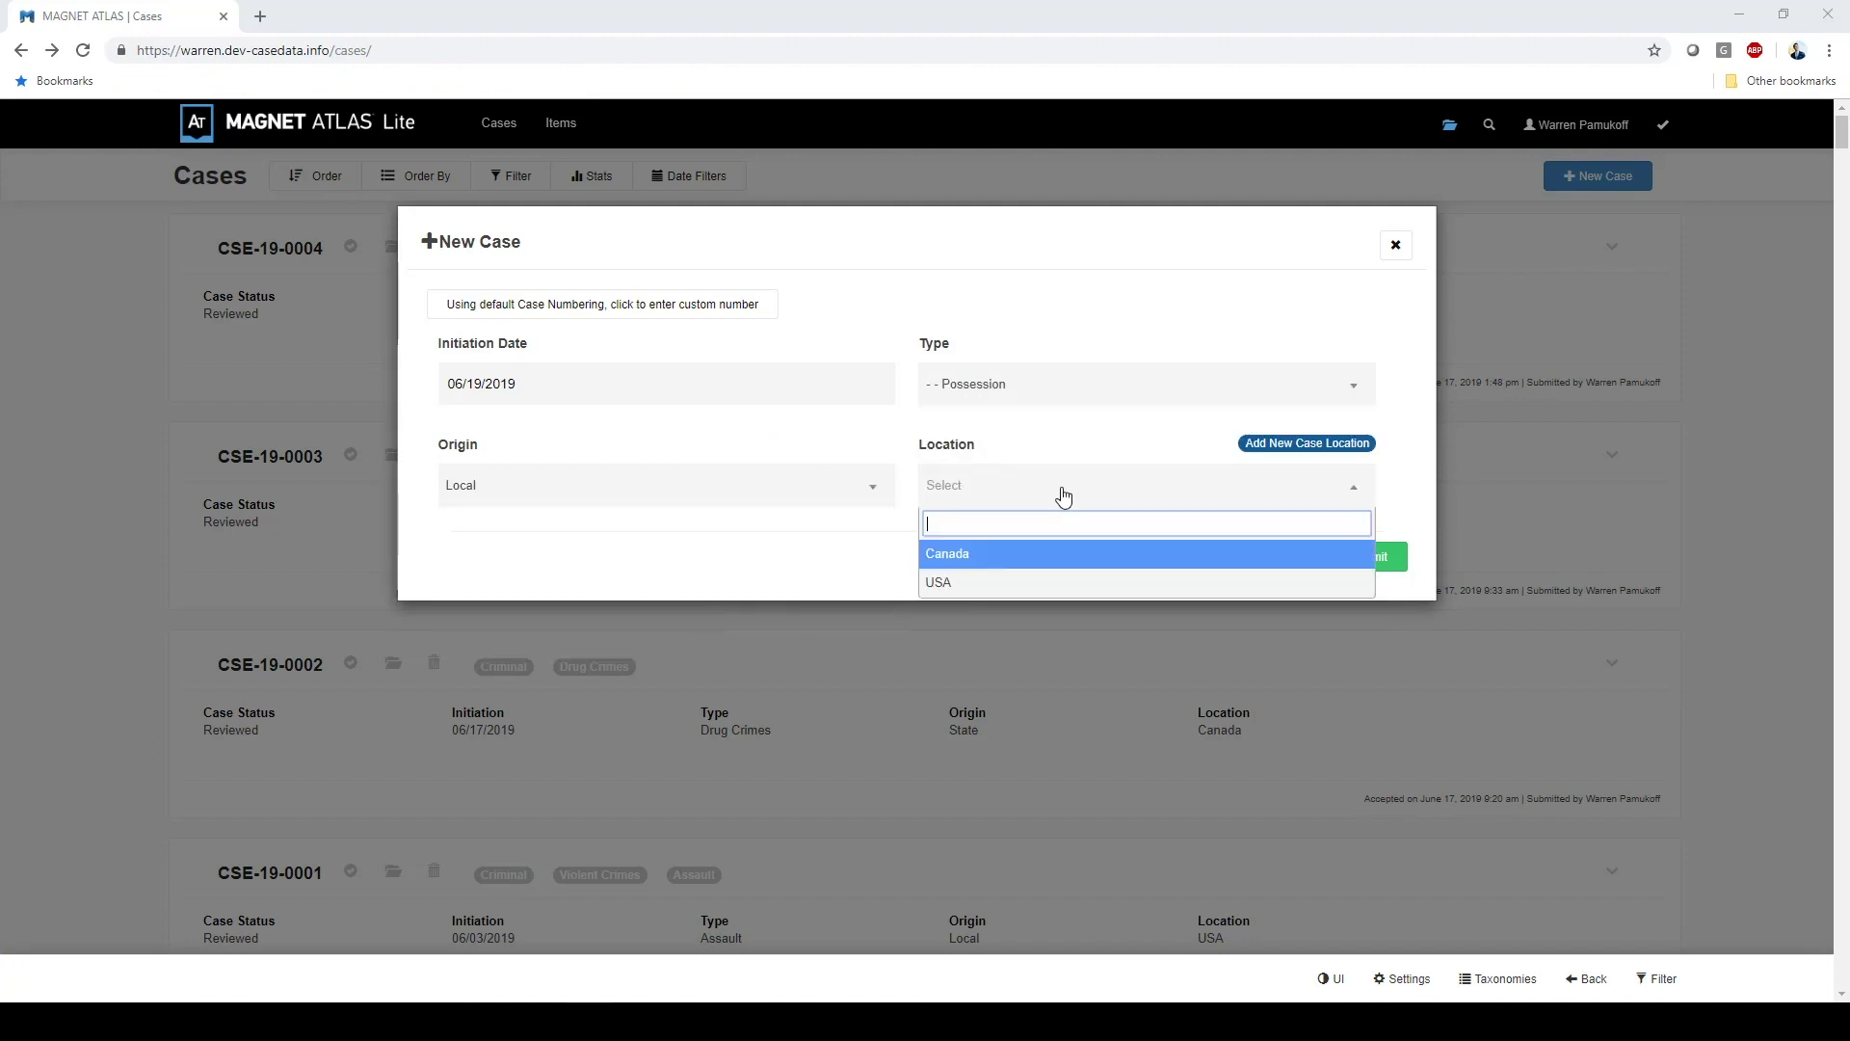
{"action": "left_click", "coordinate": [1013, 583]}
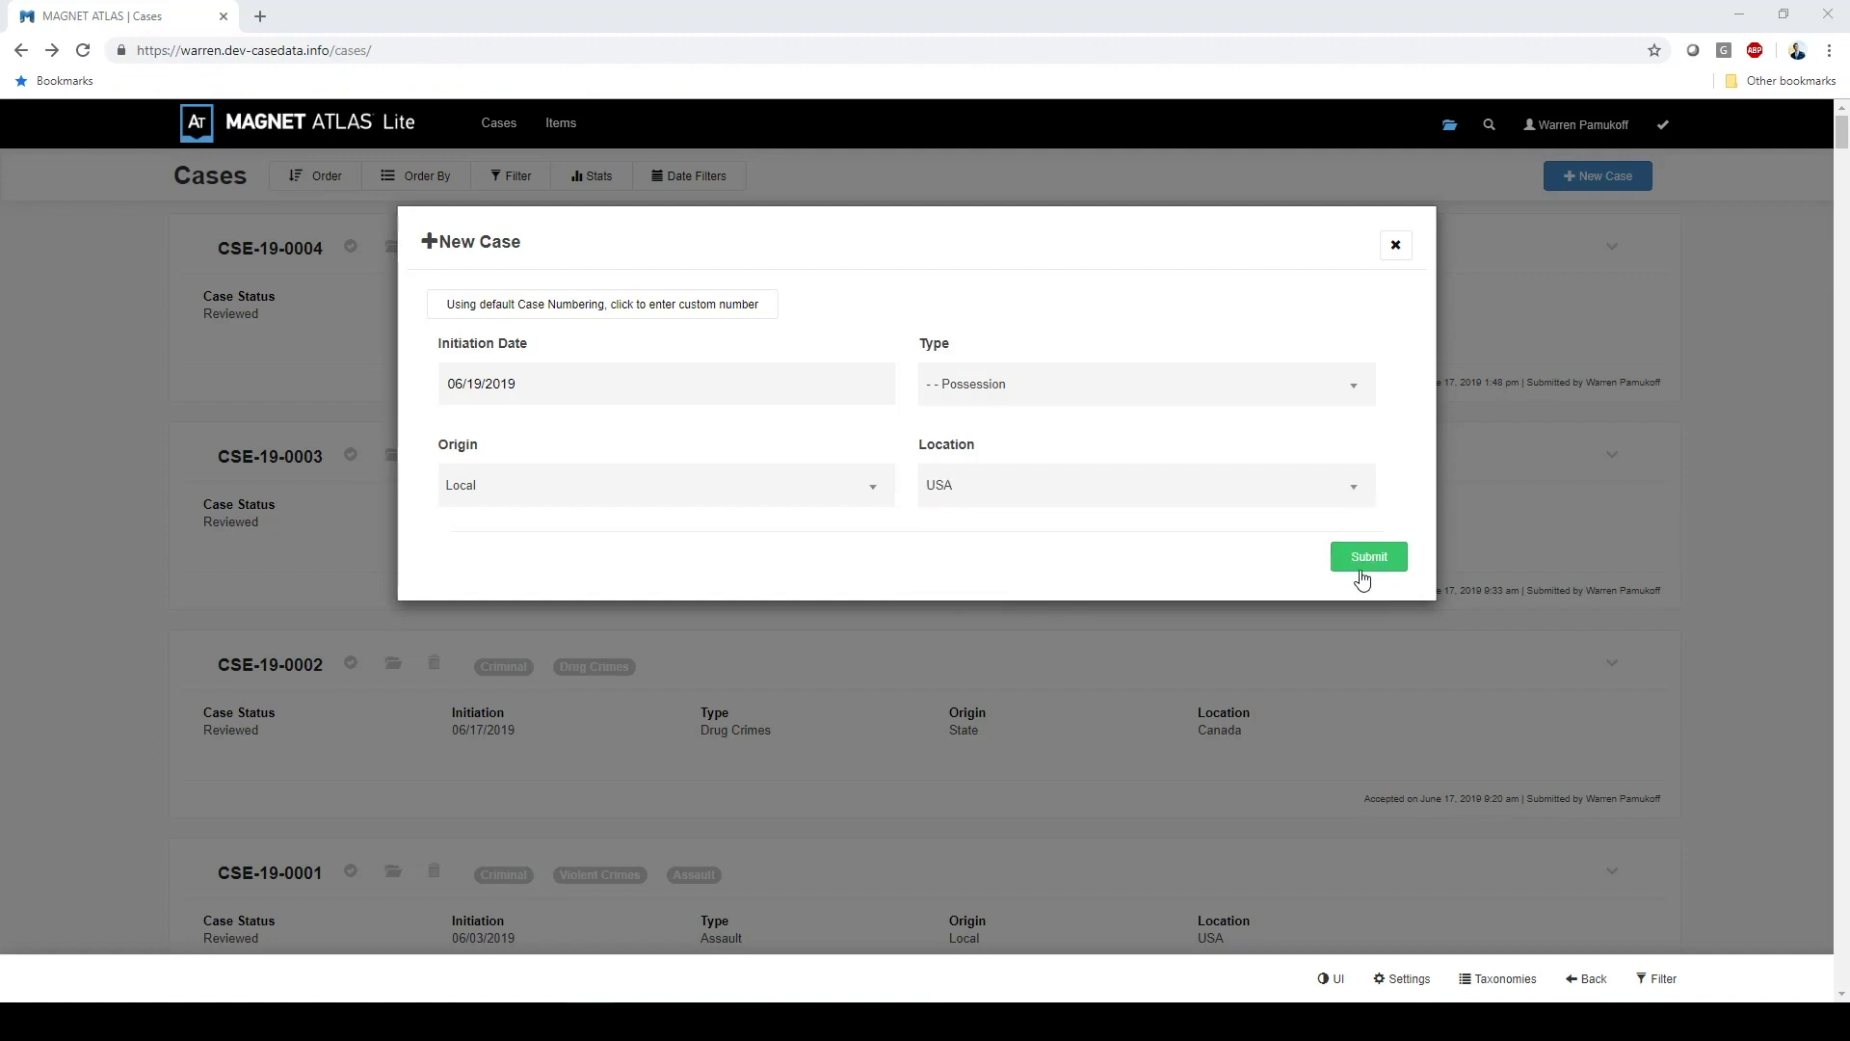
{"action": "left_click", "coordinate": [1374, 569]}
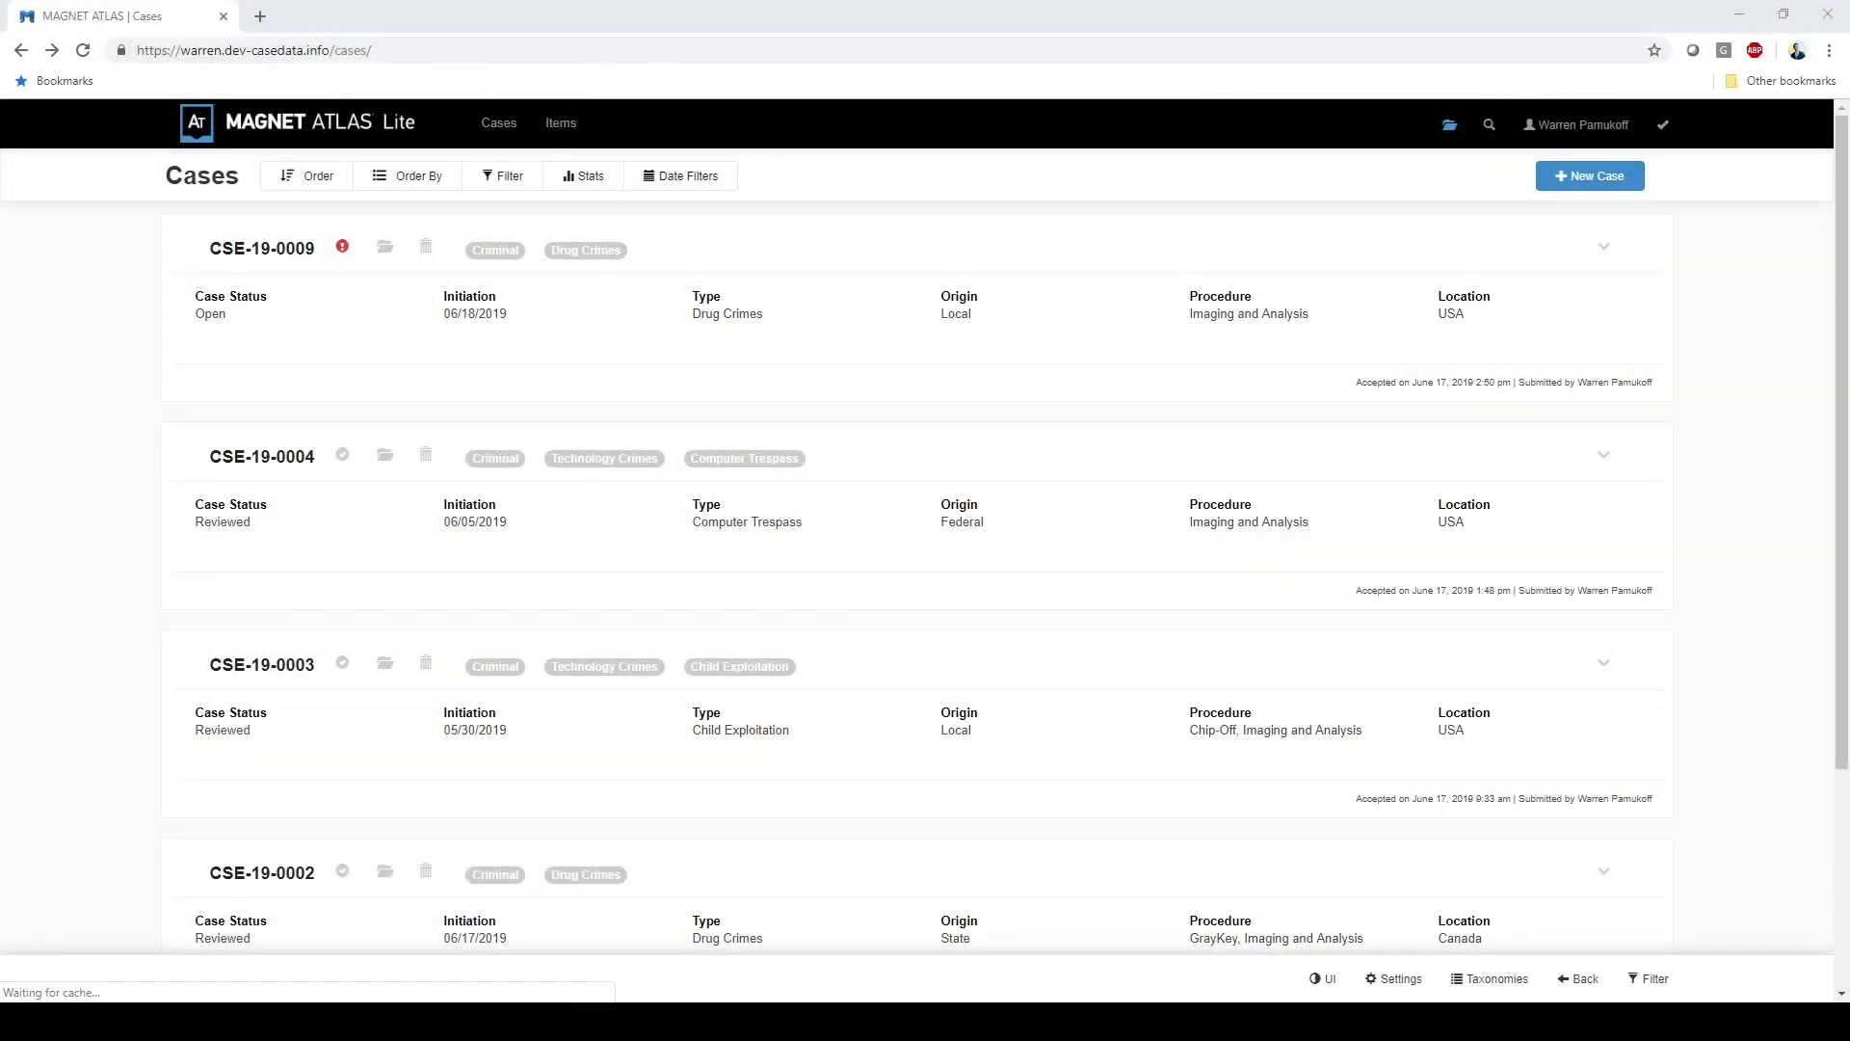
{"action": "left_click", "coordinate": [231, 252]}
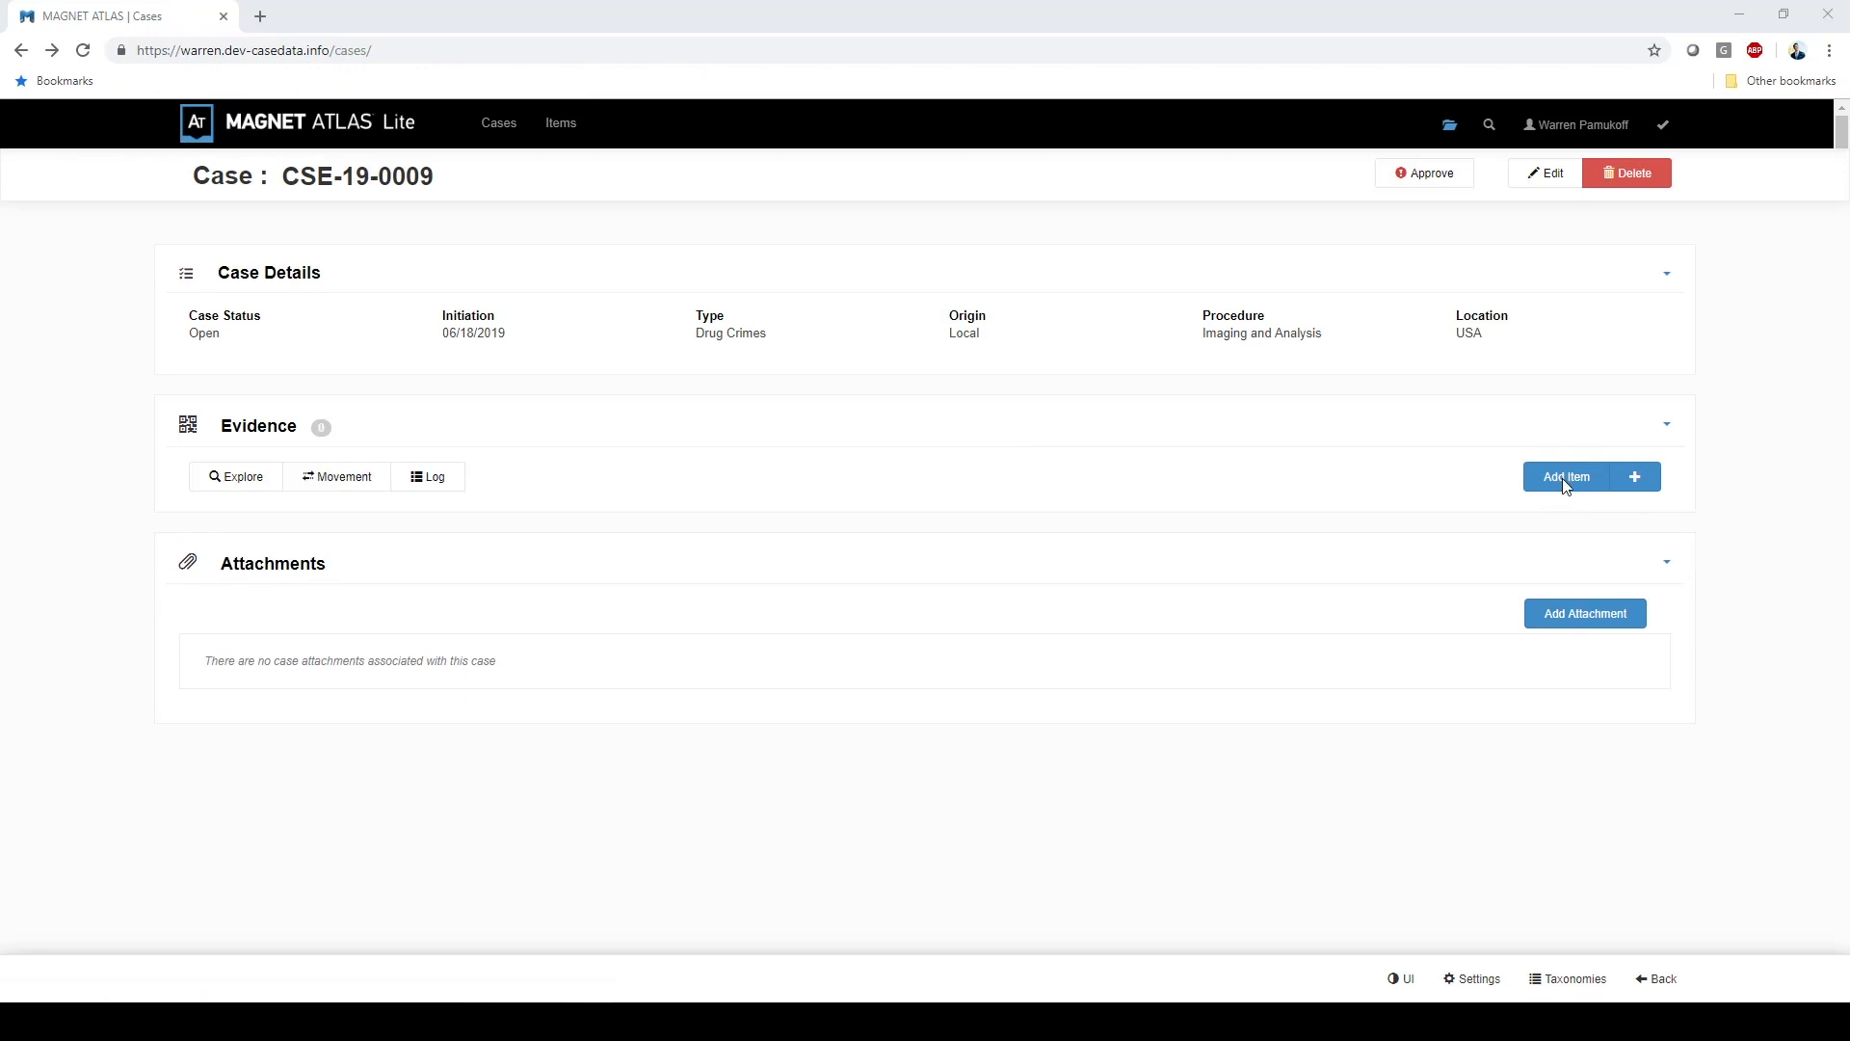
- Add a Physical Device evidence item: manufacturer Apple, model iPhone XS Max
{"action": "left_click", "coordinate": [1563, 479]}
{"action": "left_click", "coordinate": [816, 506]}
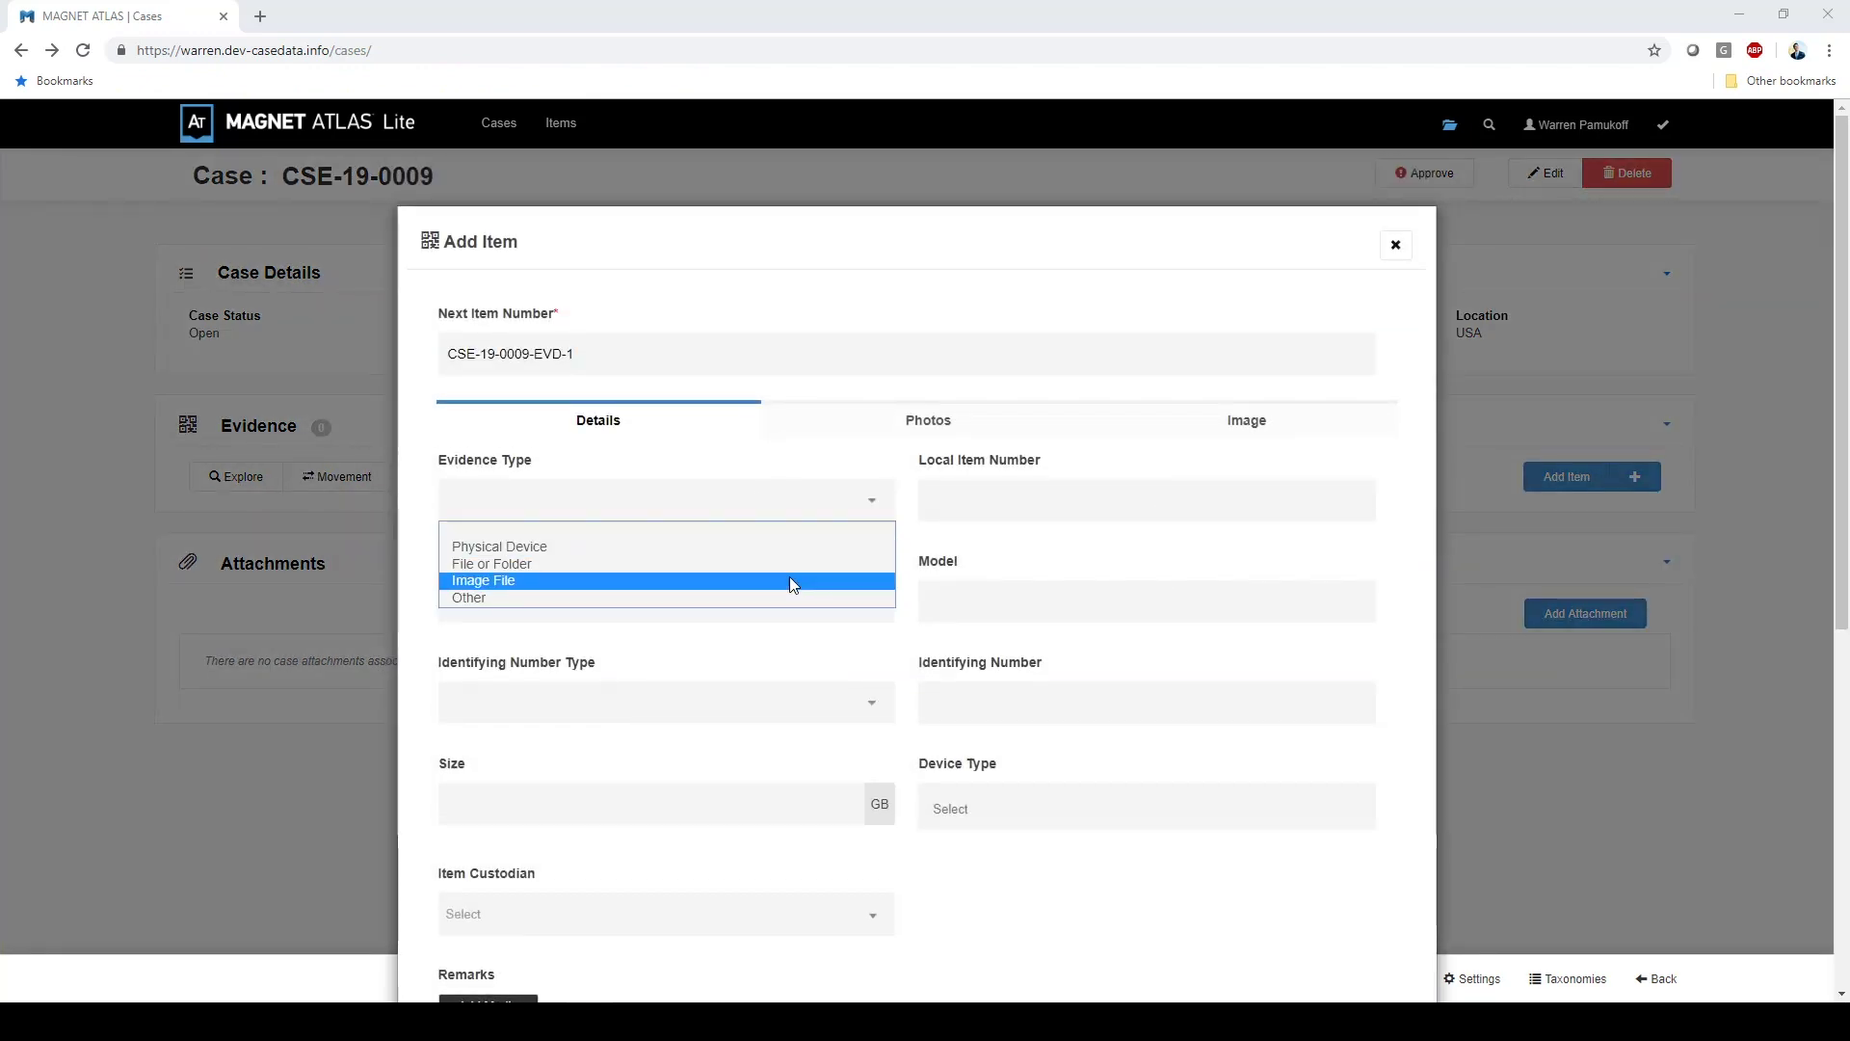
{"action": "left_click", "coordinate": [796, 538]}
{"action": "left_click", "coordinate": [762, 595]}
{"action": "left_click", "coordinate": [533, 657]}
{"action": "left_click", "coordinate": [1116, 618]}
{"action": "left_click", "coordinate": [999, 685]}
- Give the item size 64 GB and device type Mobile Phone, save it, and close the form
{"action": "scroll", "coordinate": [887, 639], "scroll_direction": "down", "scroll_amount": 5}
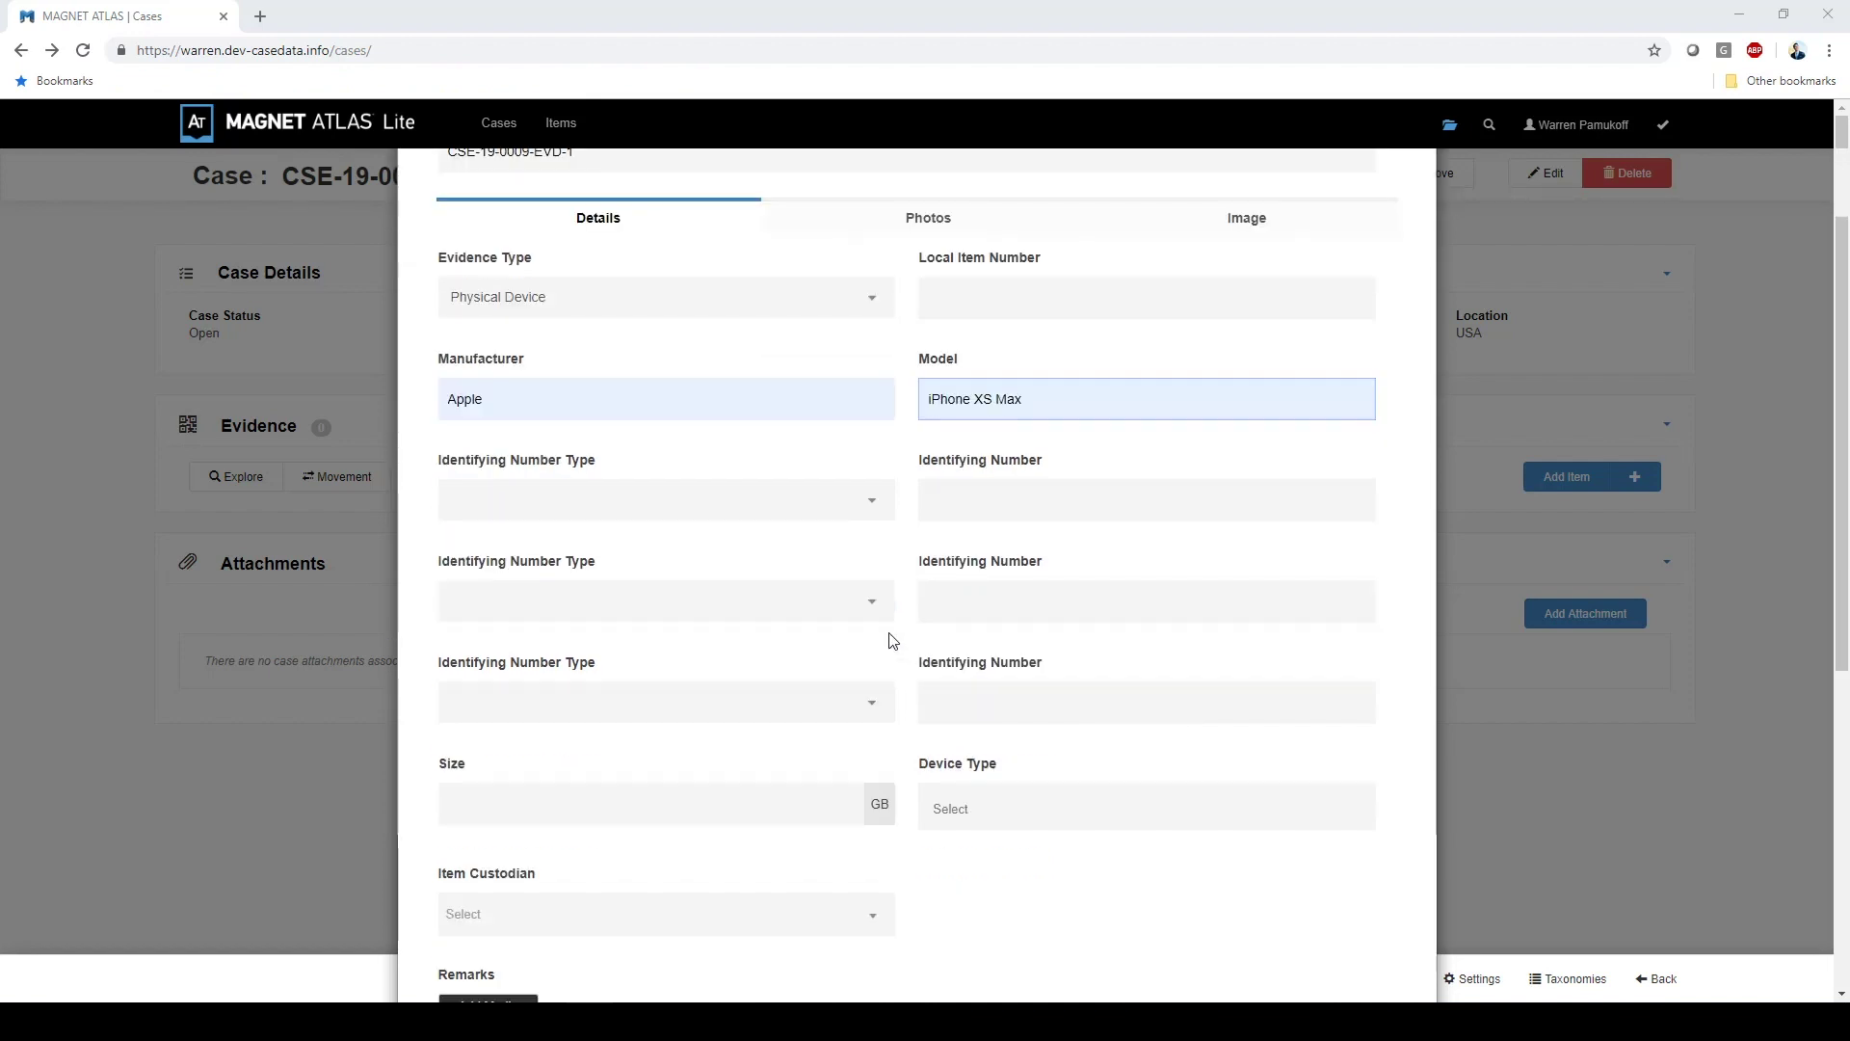
{"action": "left_click", "coordinate": [809, 529]}
{"action": "left_click", "coordinate": [693, 569]}
{"action": "left_click", "coordinate": [1048, 539]}
{"action": "left_click", "coordinate": [1046, 684]}
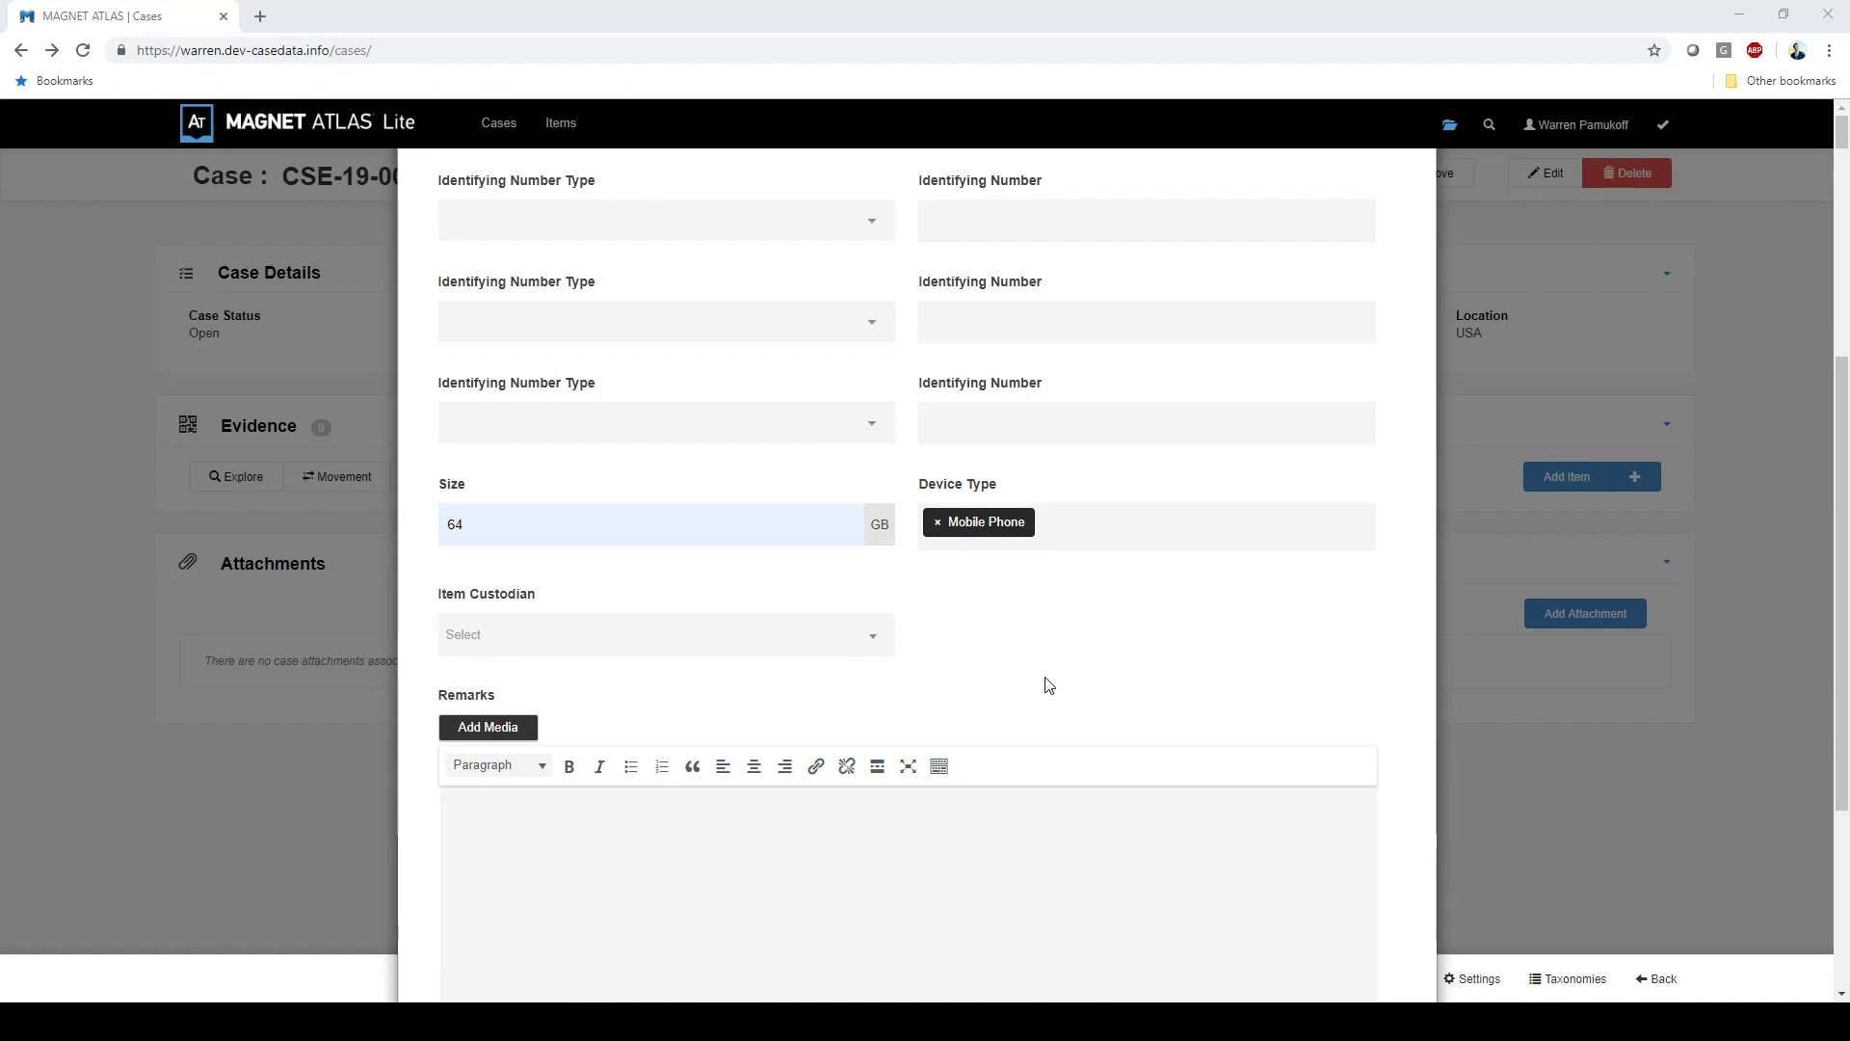
{"action": "scroll", "coordinate": [1196, 678], "scroll_direction": "down", "scroll_amount": 1}
{"action": "scroll", "coordinate": [1196, 678], "scroll_direction": "down", "scroll_amount": 3}
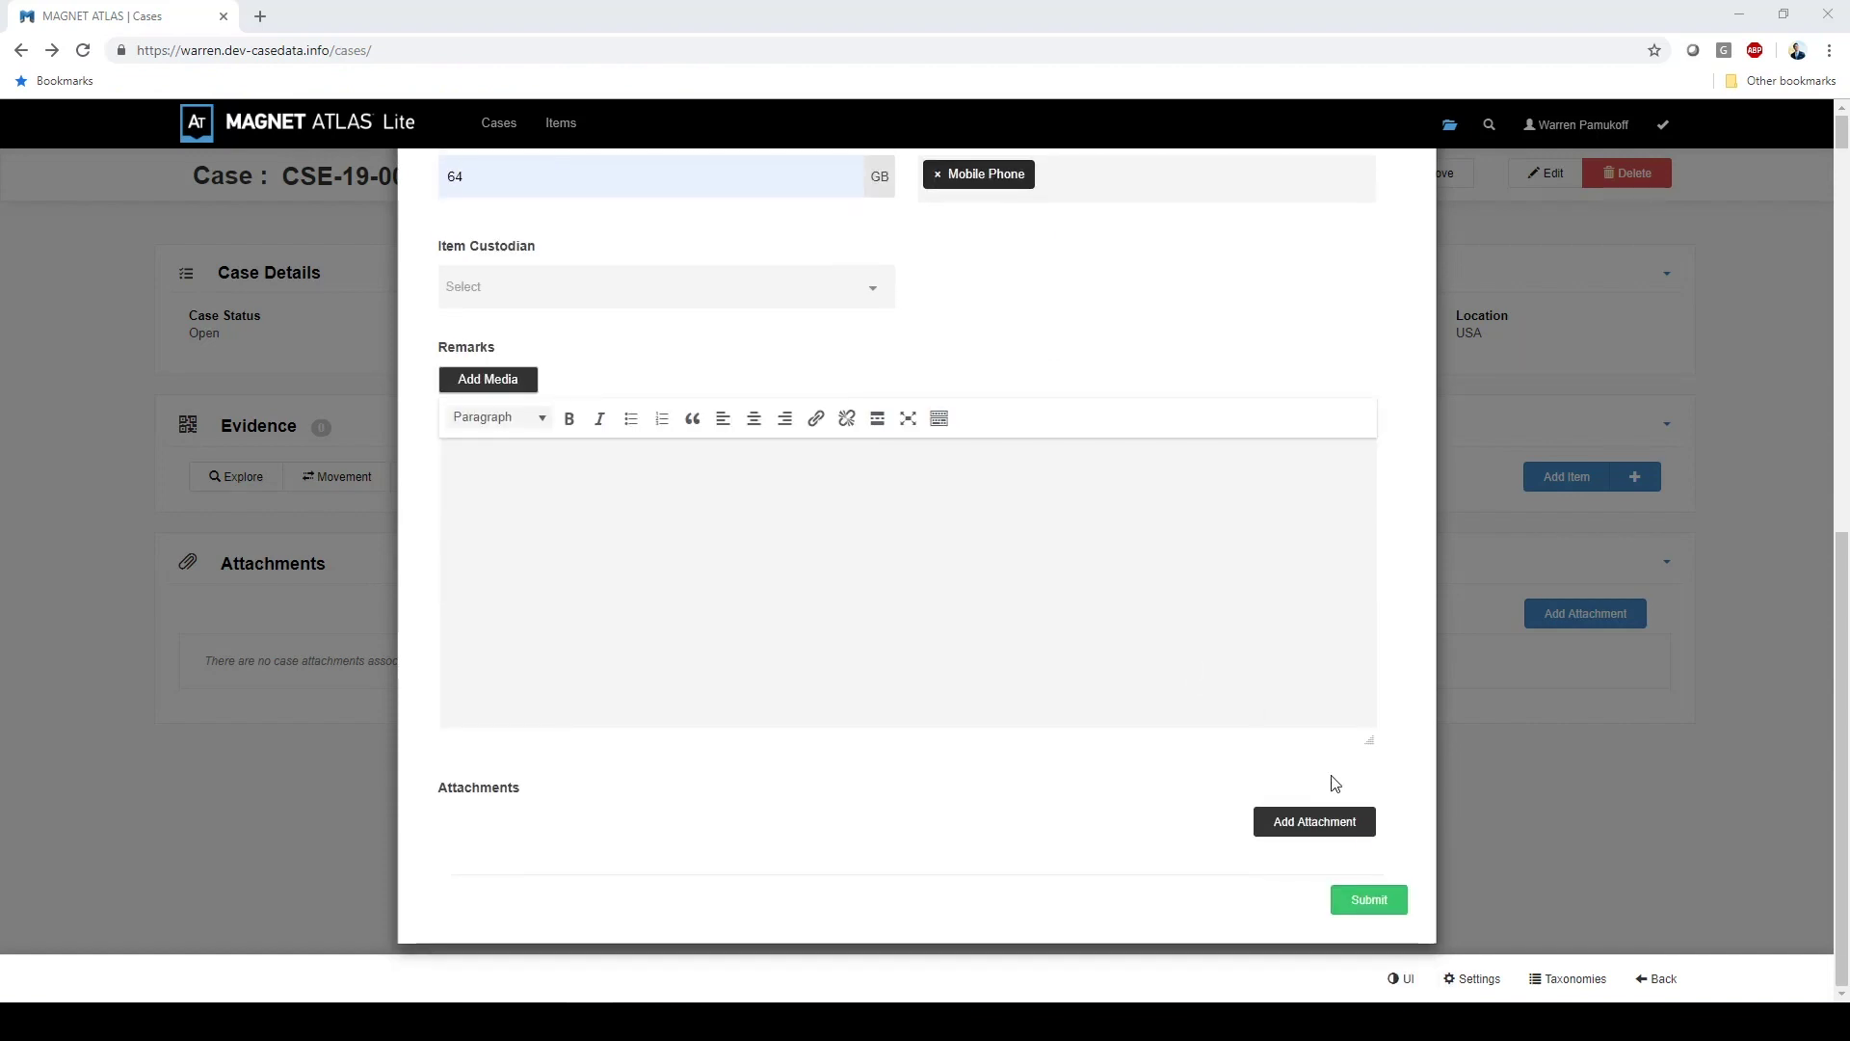
{"action": "left_click", "coordinate": [1366, 902]}
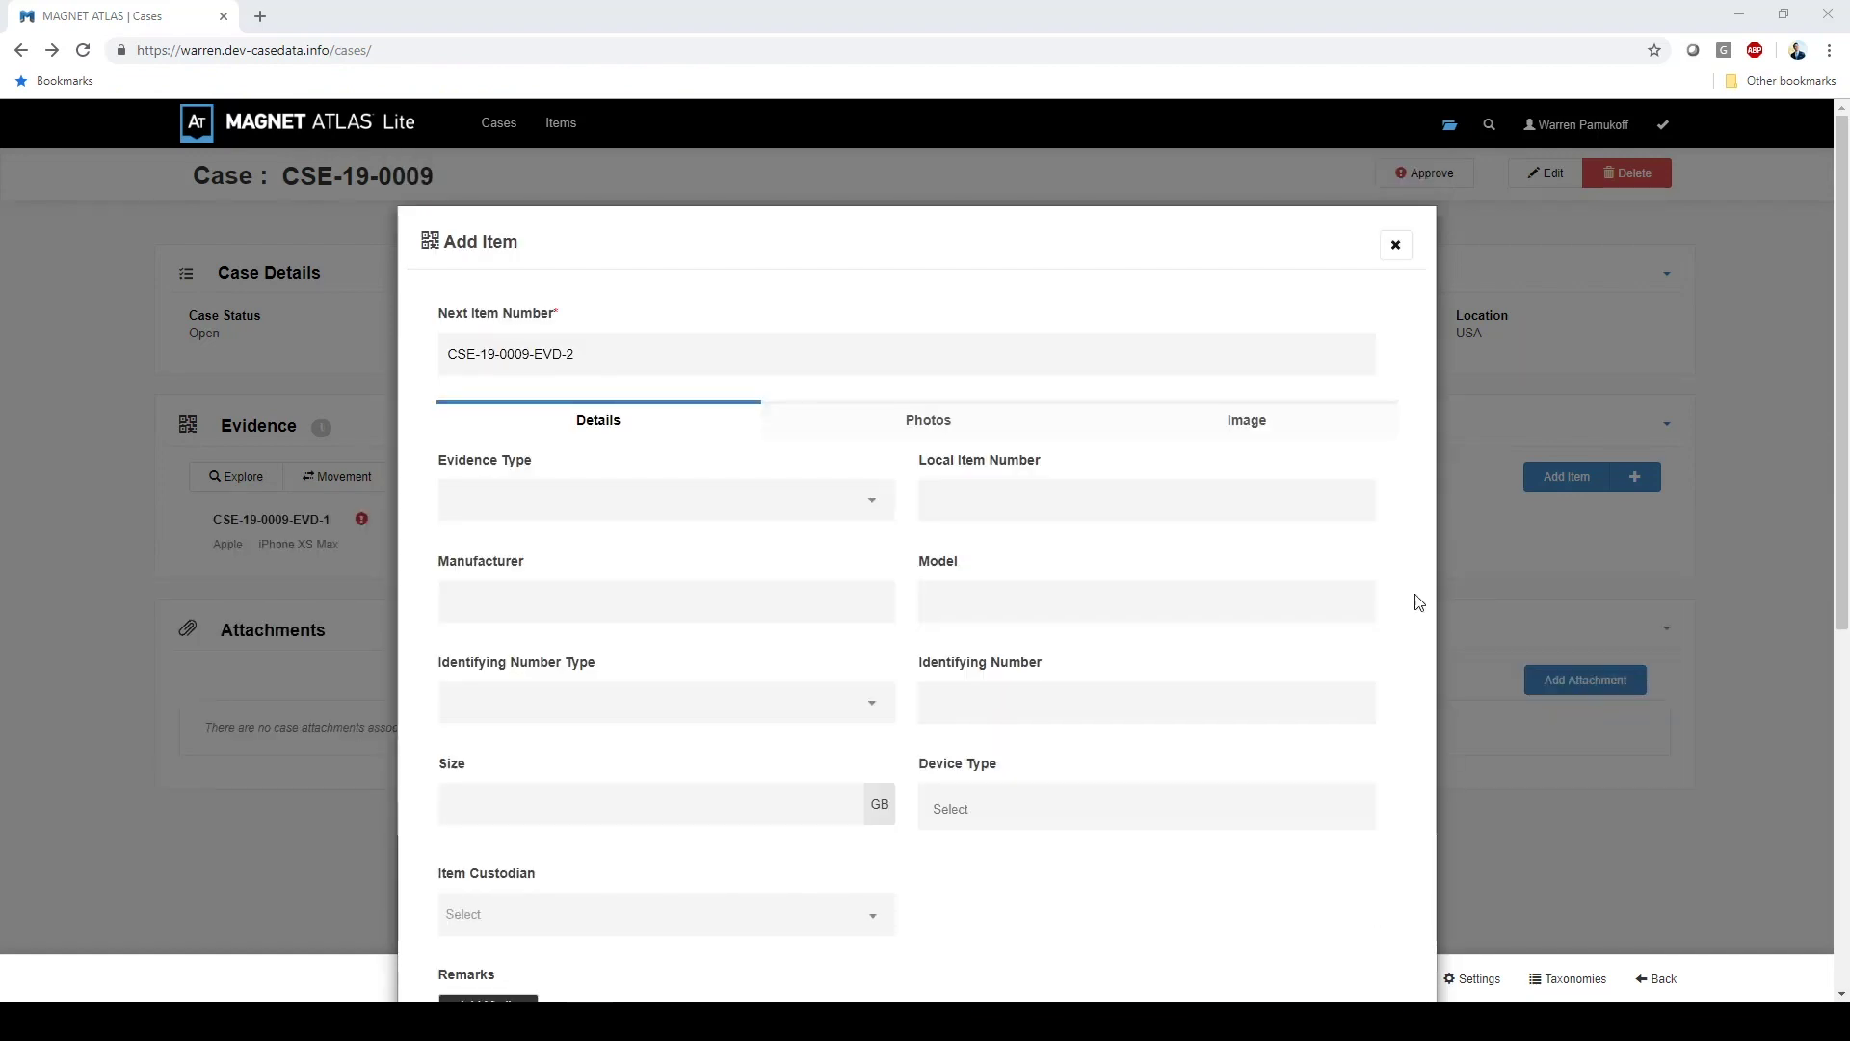
{"action": "left_click", "coordinate": [1395, 244]}
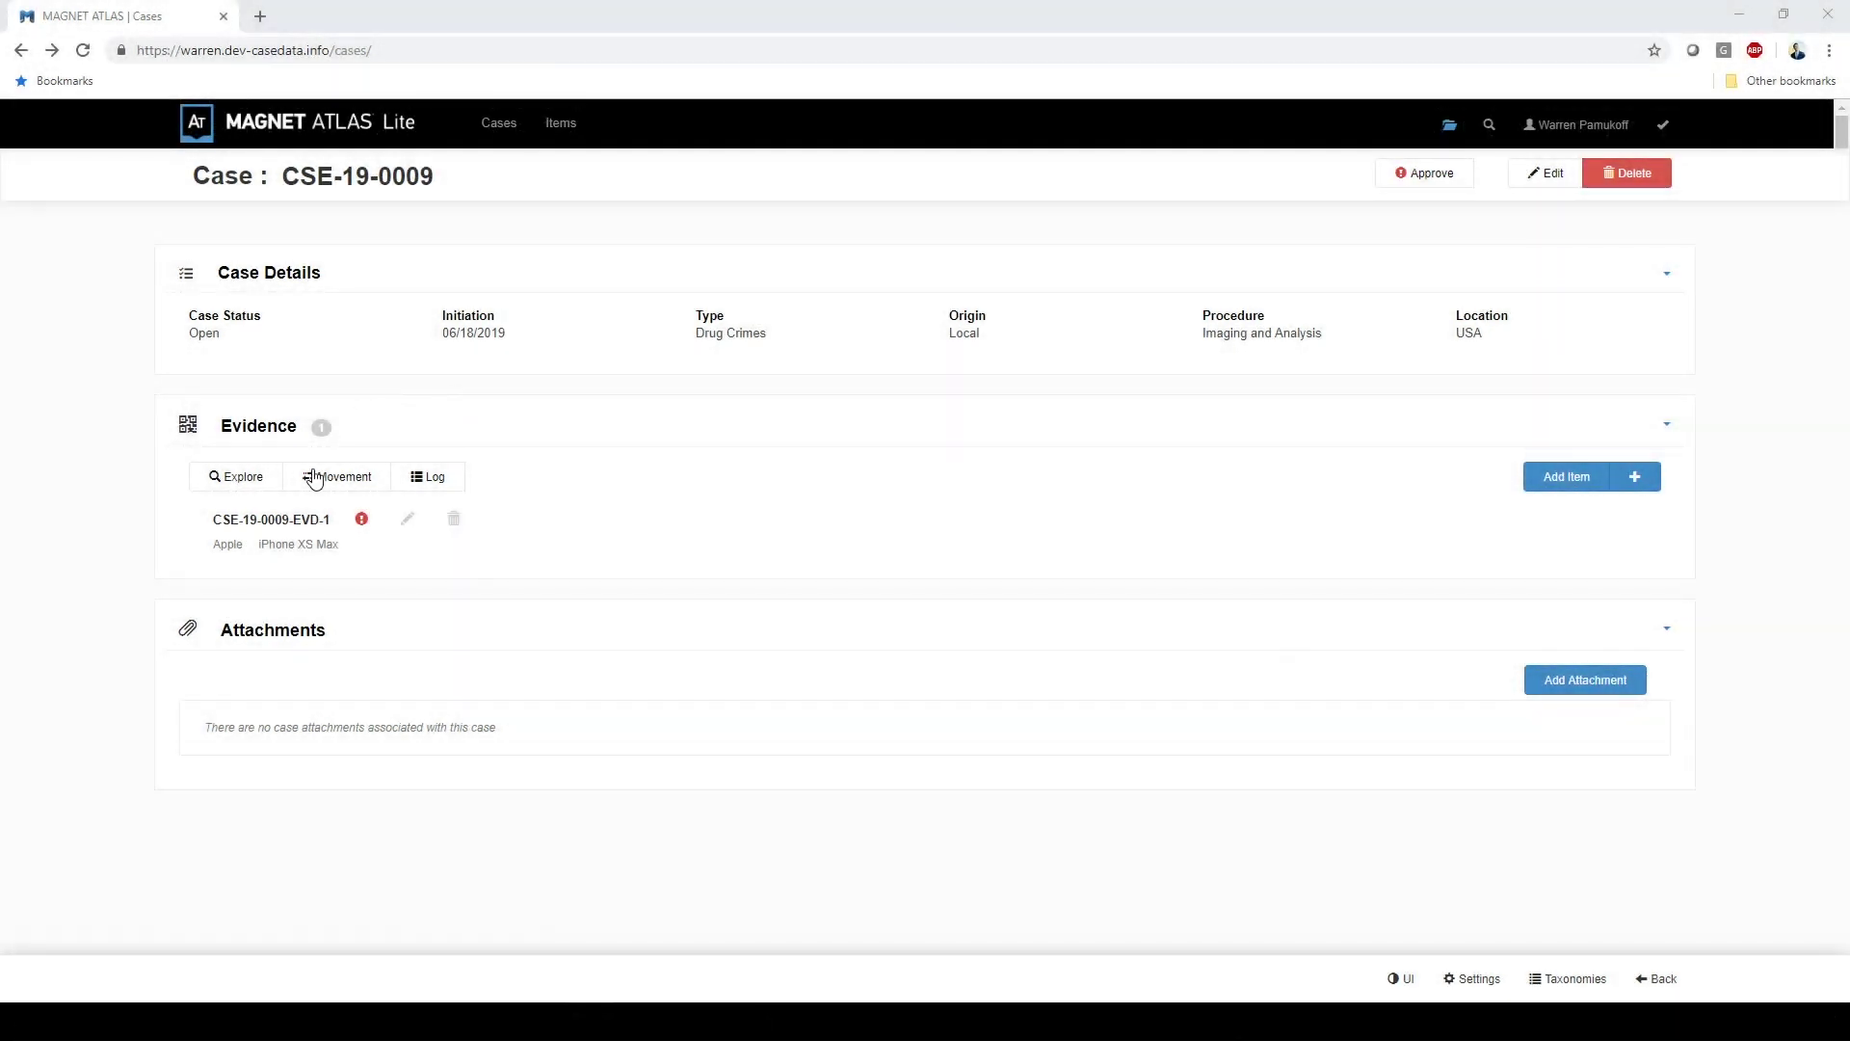
- Start a Received movement for evidence item CSE-19-0009-EVD-1
{"action": "left_click", "coordinate": [314, 477]}
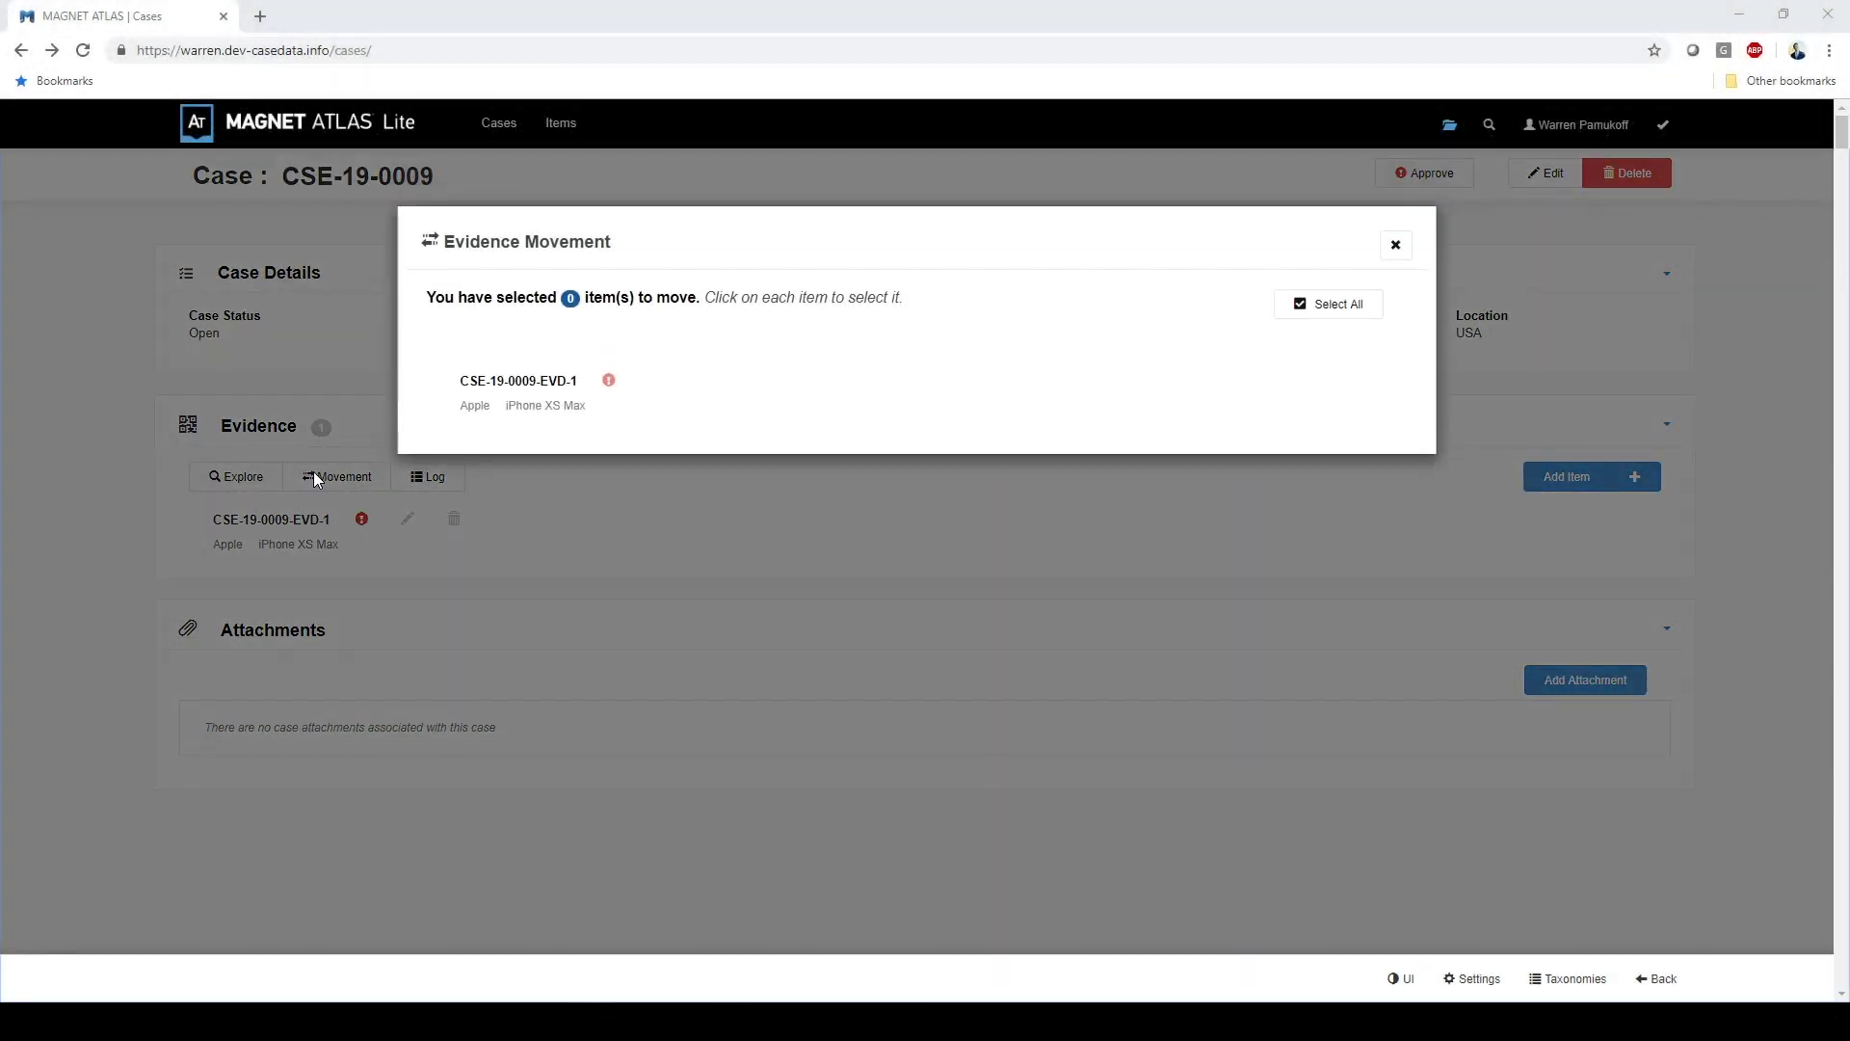
{"action": "left_click", "coordinate": [498, 382]}
{"action": "left_click", "coordinate": [1354, 463]}
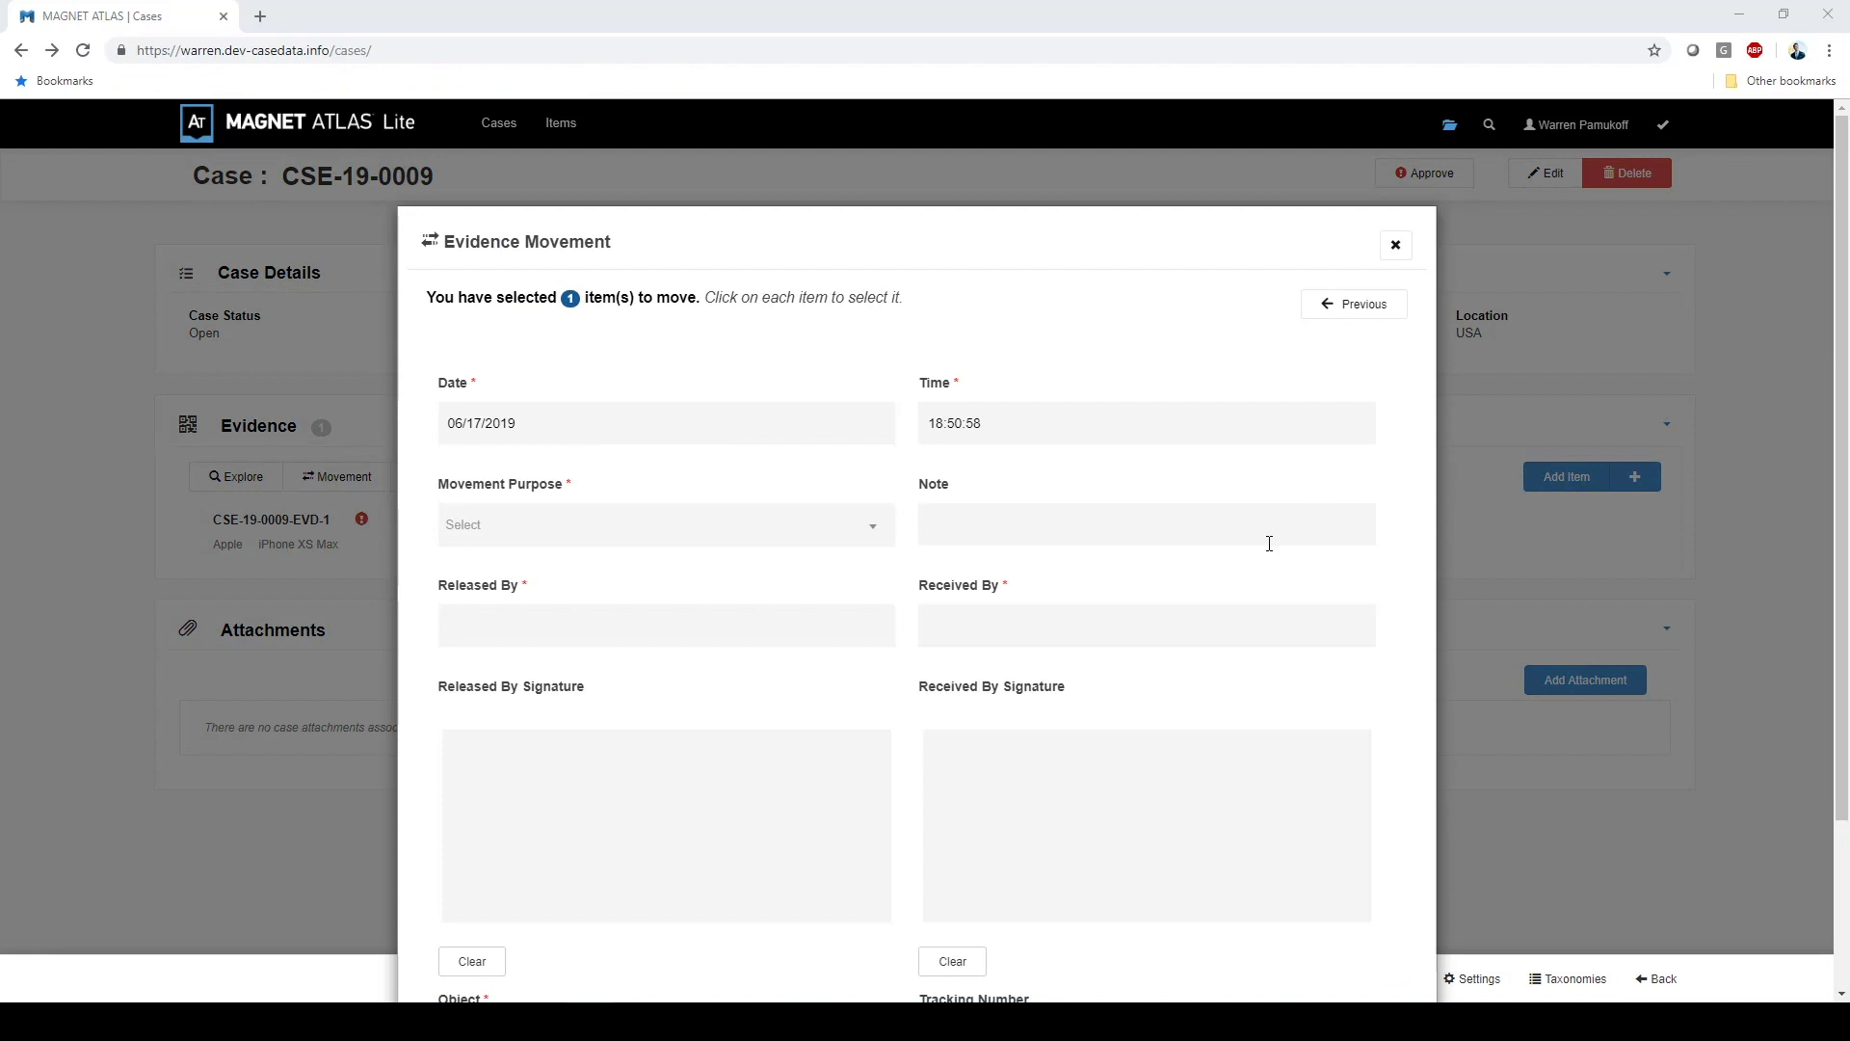
{"action": "left_click", "coordinate": [744, 524]}
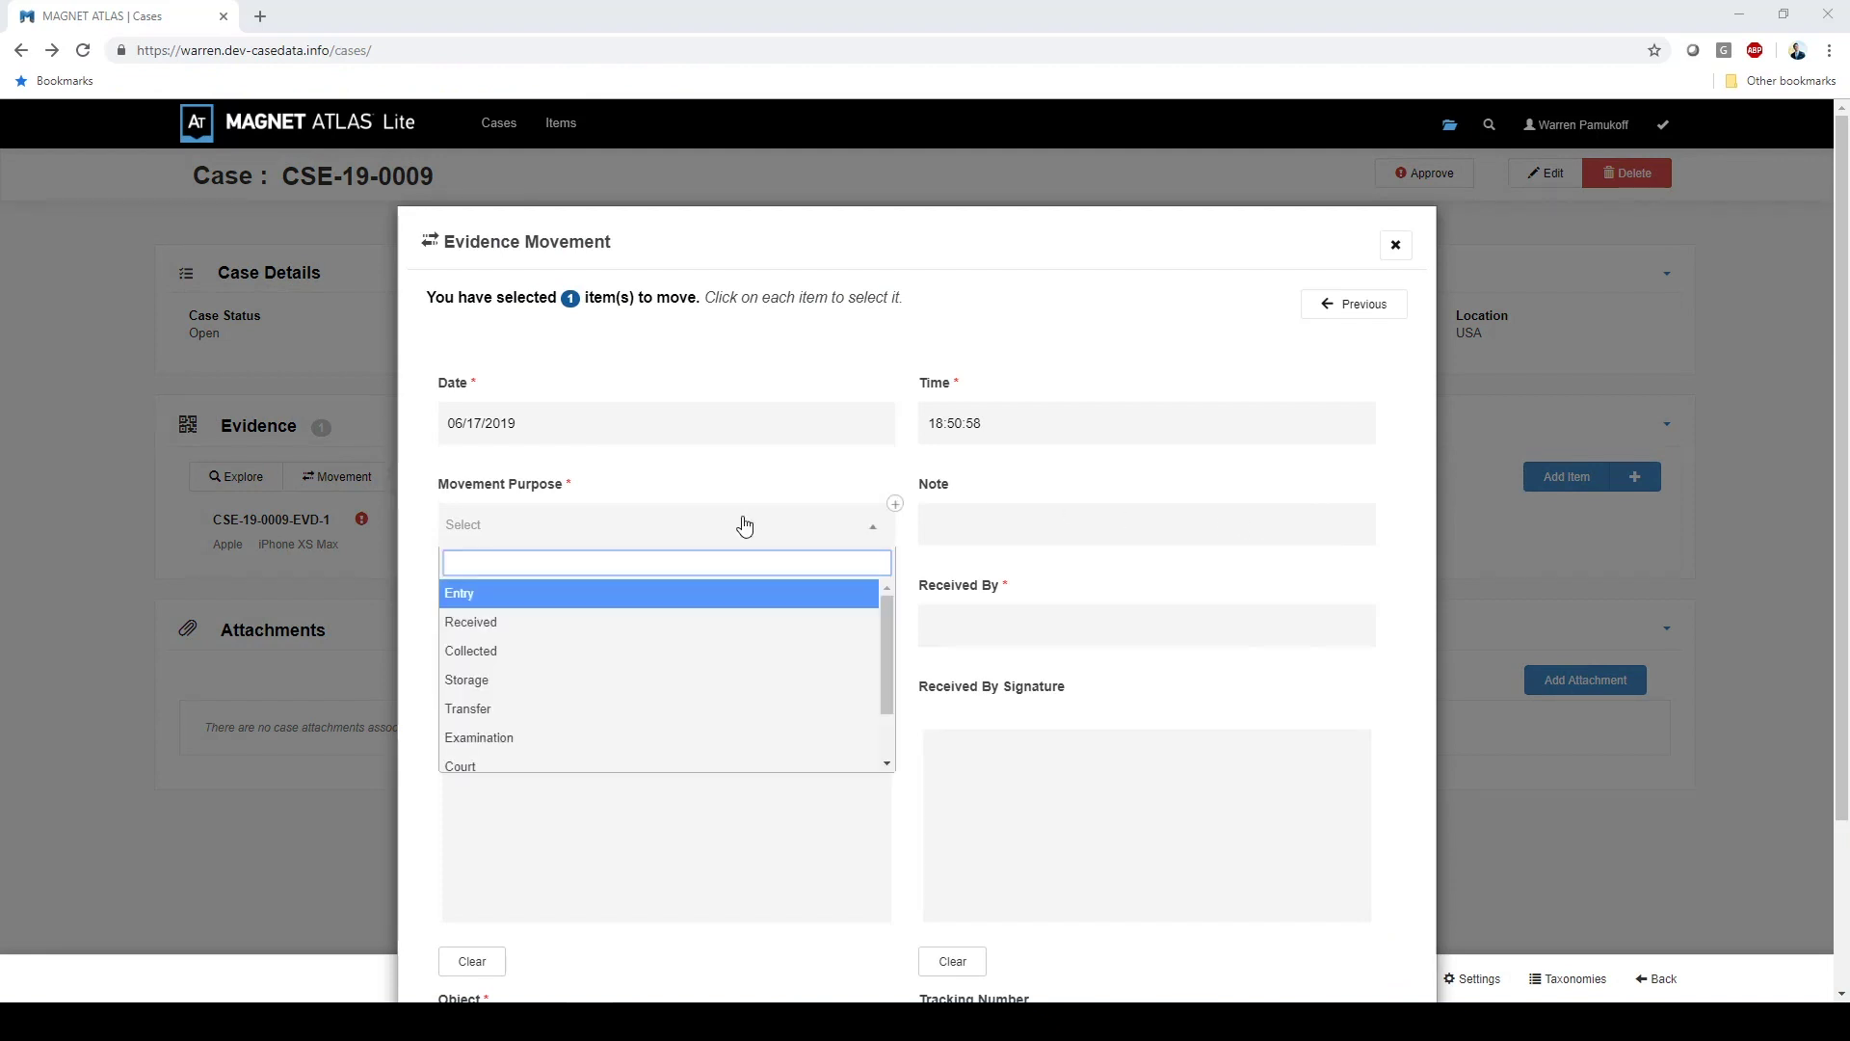
{"action": "left_click", "coordinate": [737, 624]}
{"action": "scroll", "coordinate": [764, 558], "scroll_direction": "down", "scroll_amount": 3}
- Choose the suggested Released By and Received By names and sign both signature pads
{"action": "left_click", "coordinate": [710, 412]}
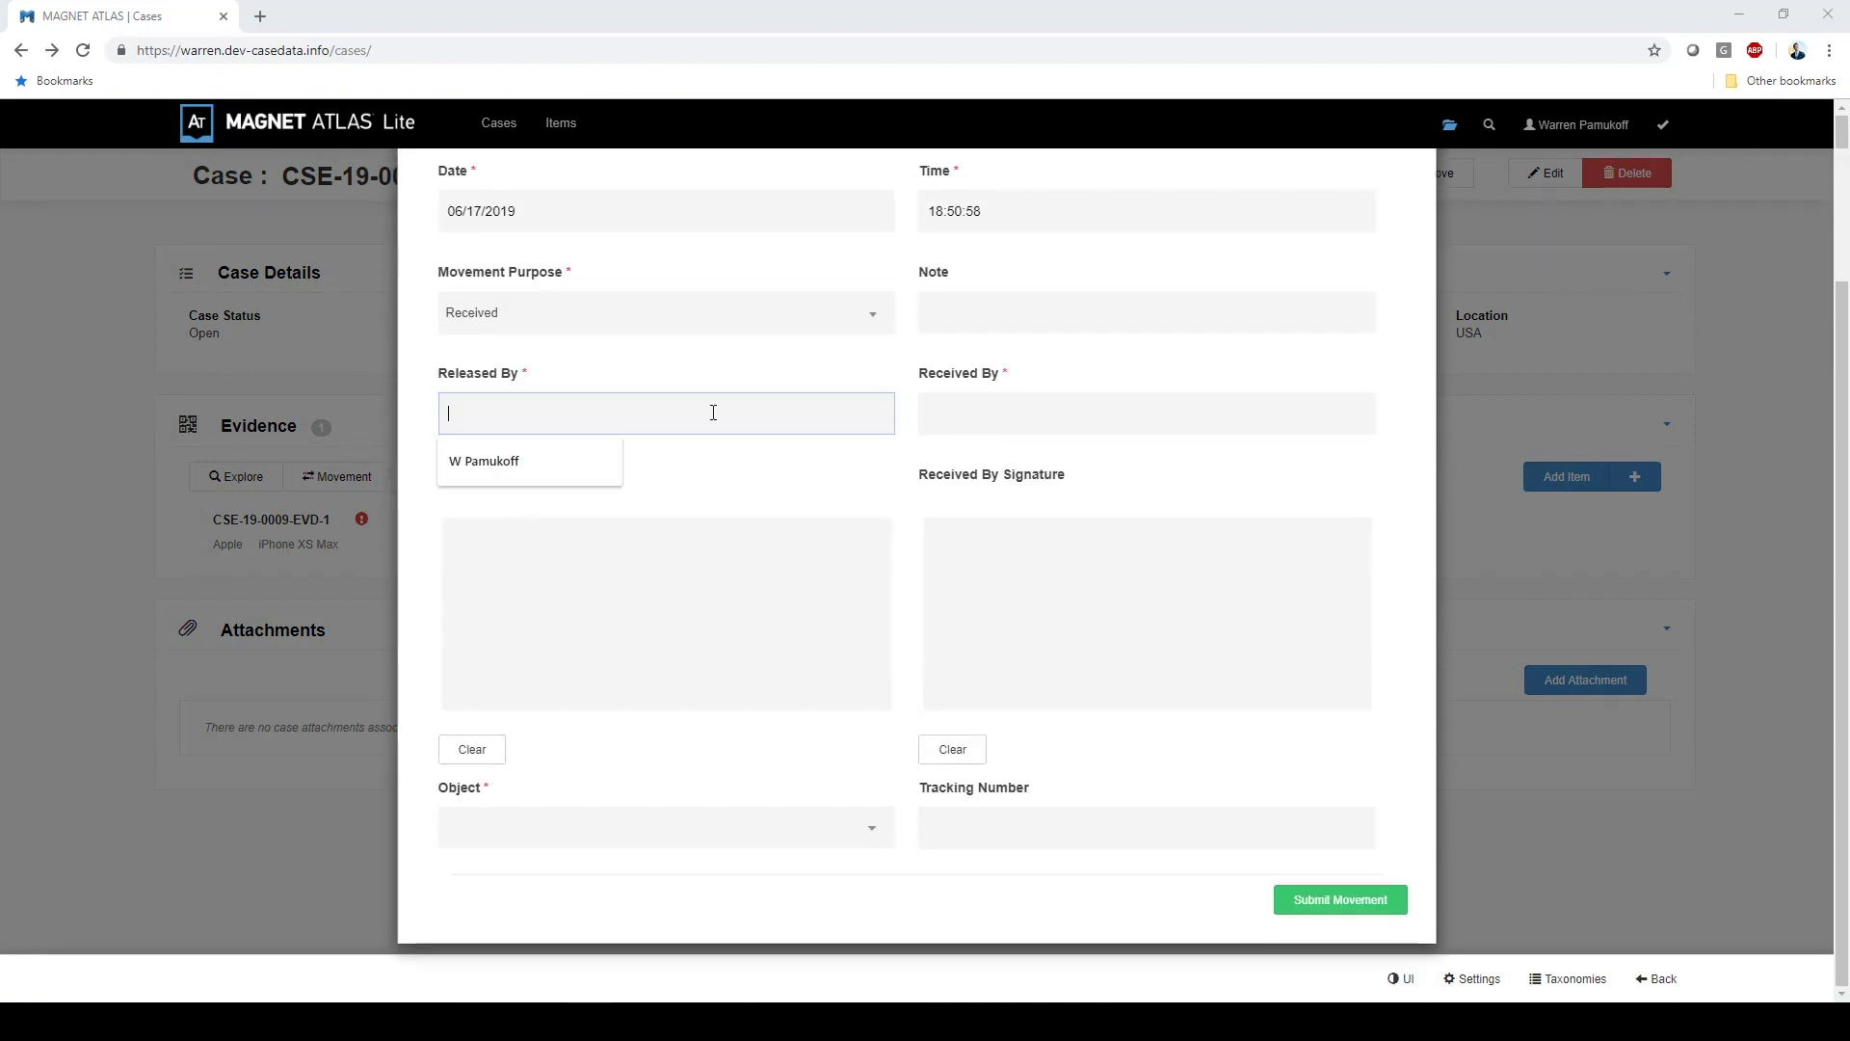
{"action": "left_click", "coordinate": [564, 464]}
{"action": "left_click", "coordinate": [1045, 416]}
{"action": "left_click", "coordinate": [1012, 464]}
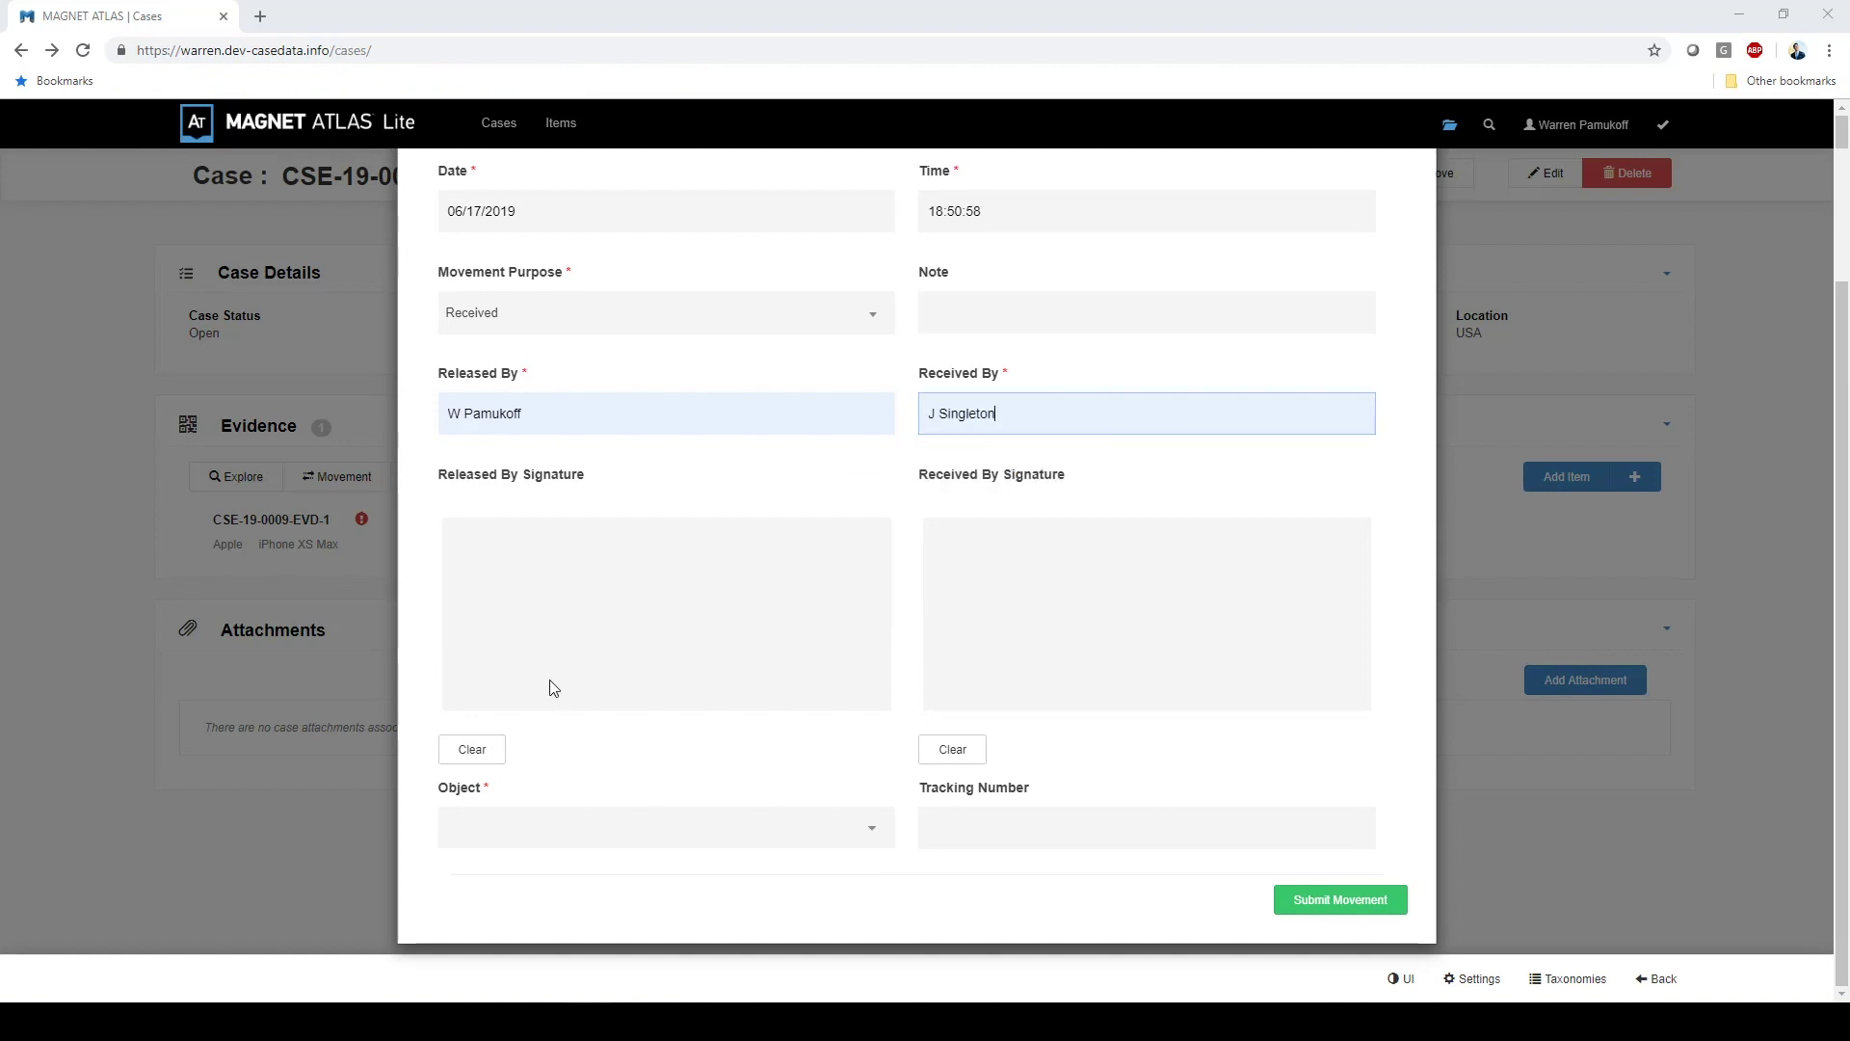
{"action": "mouse_move", "coordinate": [512, 579]}
{"action": "left_mouse_down"}
{"action": "mouse_move", "coordinate": [587, 576]}
{"action": "mouse_move", "coordinate": [611, 656]}
{"action": "left_mouse_up"}
{"action": "left_click_drag", "start_coordinate": [615, 578], "coordinate": [636, 585]}
{"action": "mouse_move", "coordinate": [1023, 567]}
{"action": "left_mouse_down"}
{"action": "mouse_move", "coordinate": [1060, 642]}
{"action": "mouse_move", "coordinate": [1018, 648]}
{"action": "left_mouse_up"}
{"action": "left_click_drag", "start_coordinate": [1156, 564], "coordinate": [1092, 633]}
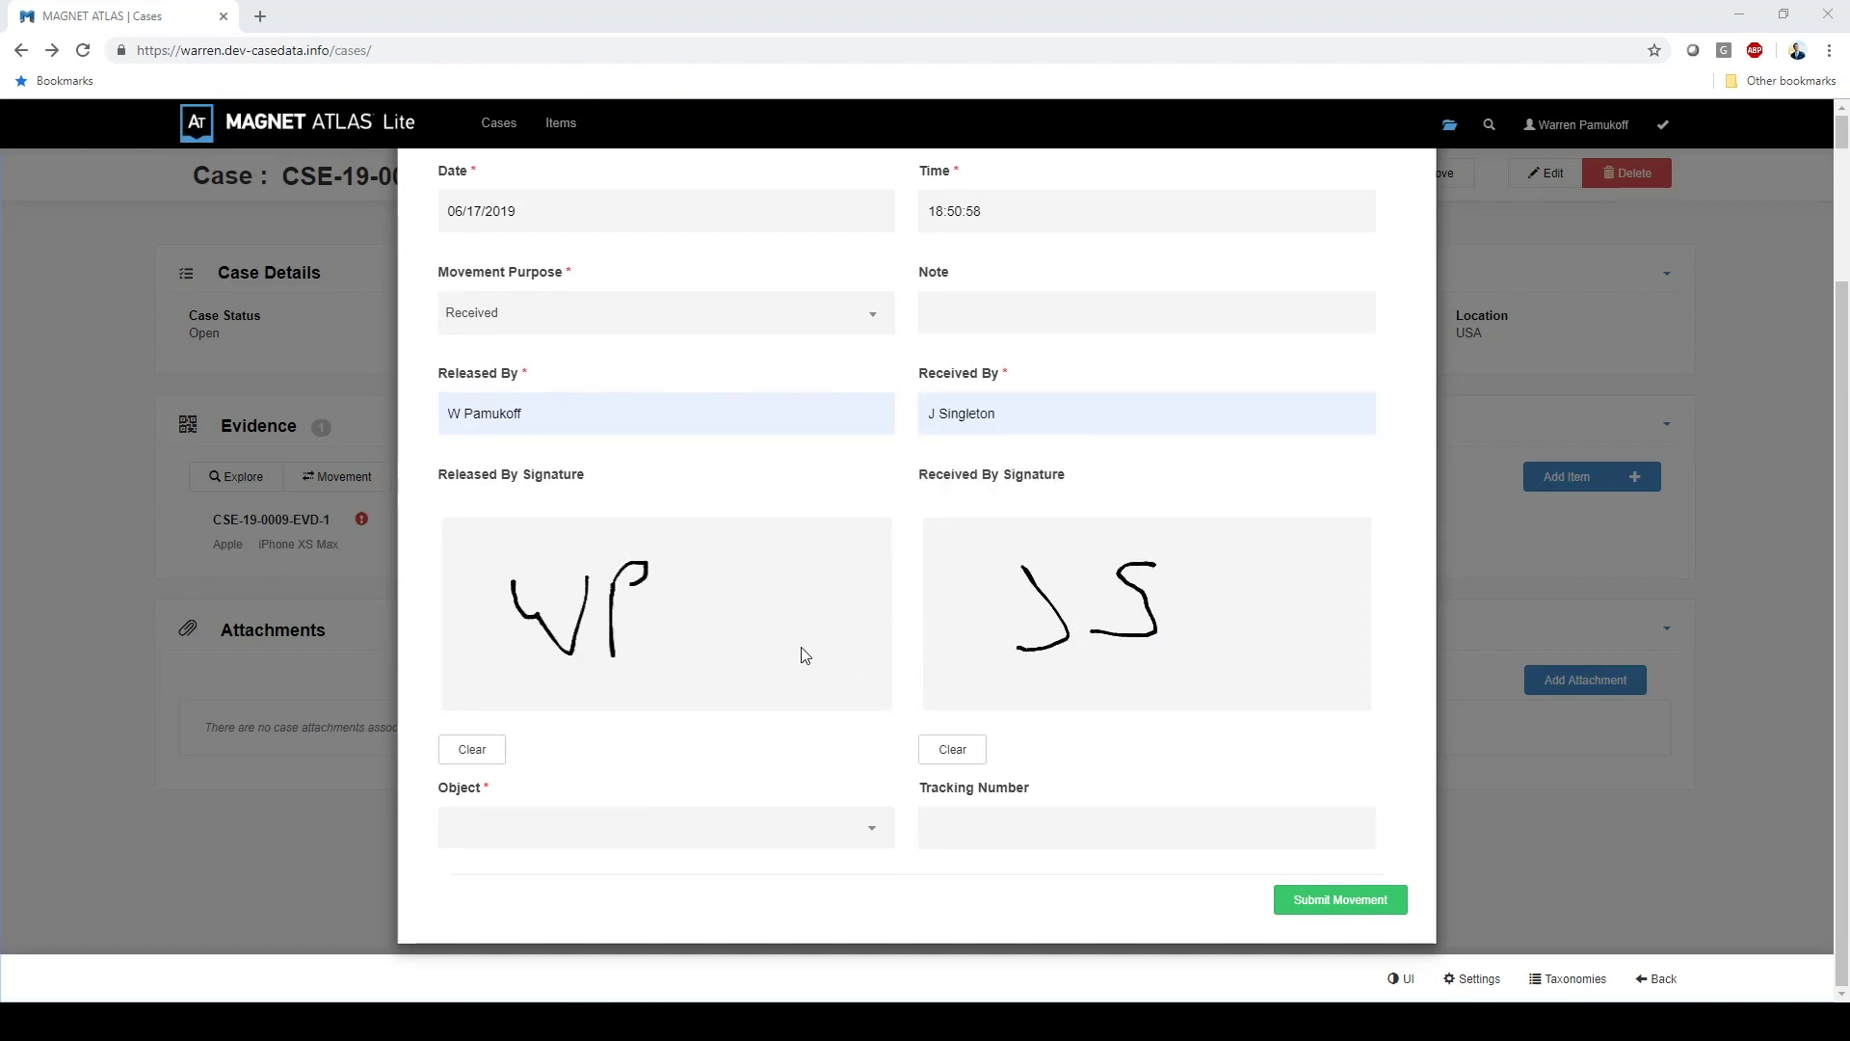
- Set object to Item, location Receiving, sub-location Evidence Locker, and submit the movement
{"action": "left_click", "coordinate": [872, 827]}
{"action": "left_click", "coordinate": [777, 872]}
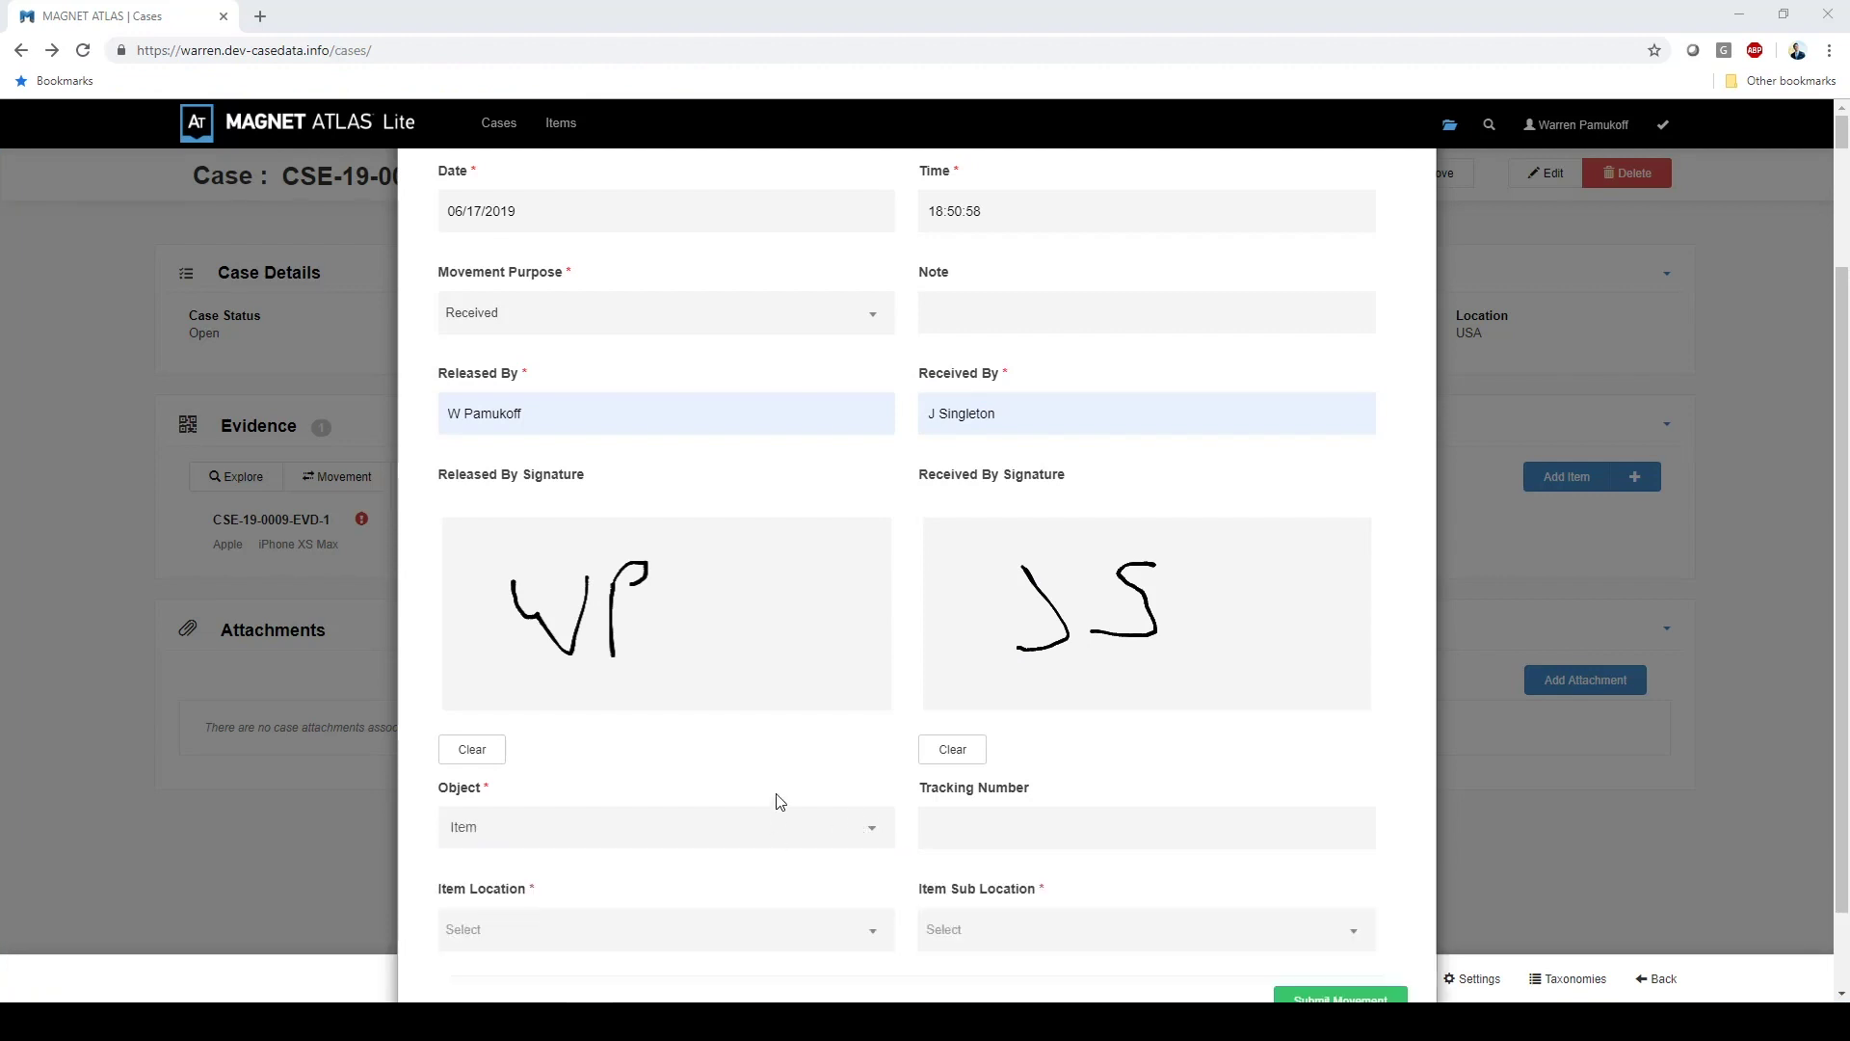
{"action": "scroll", "coordinate": [840, 835], "scroll_direction": "down", "scroll_amount": 1}
{"action": "left_click", "coordinate": [841, 834]}
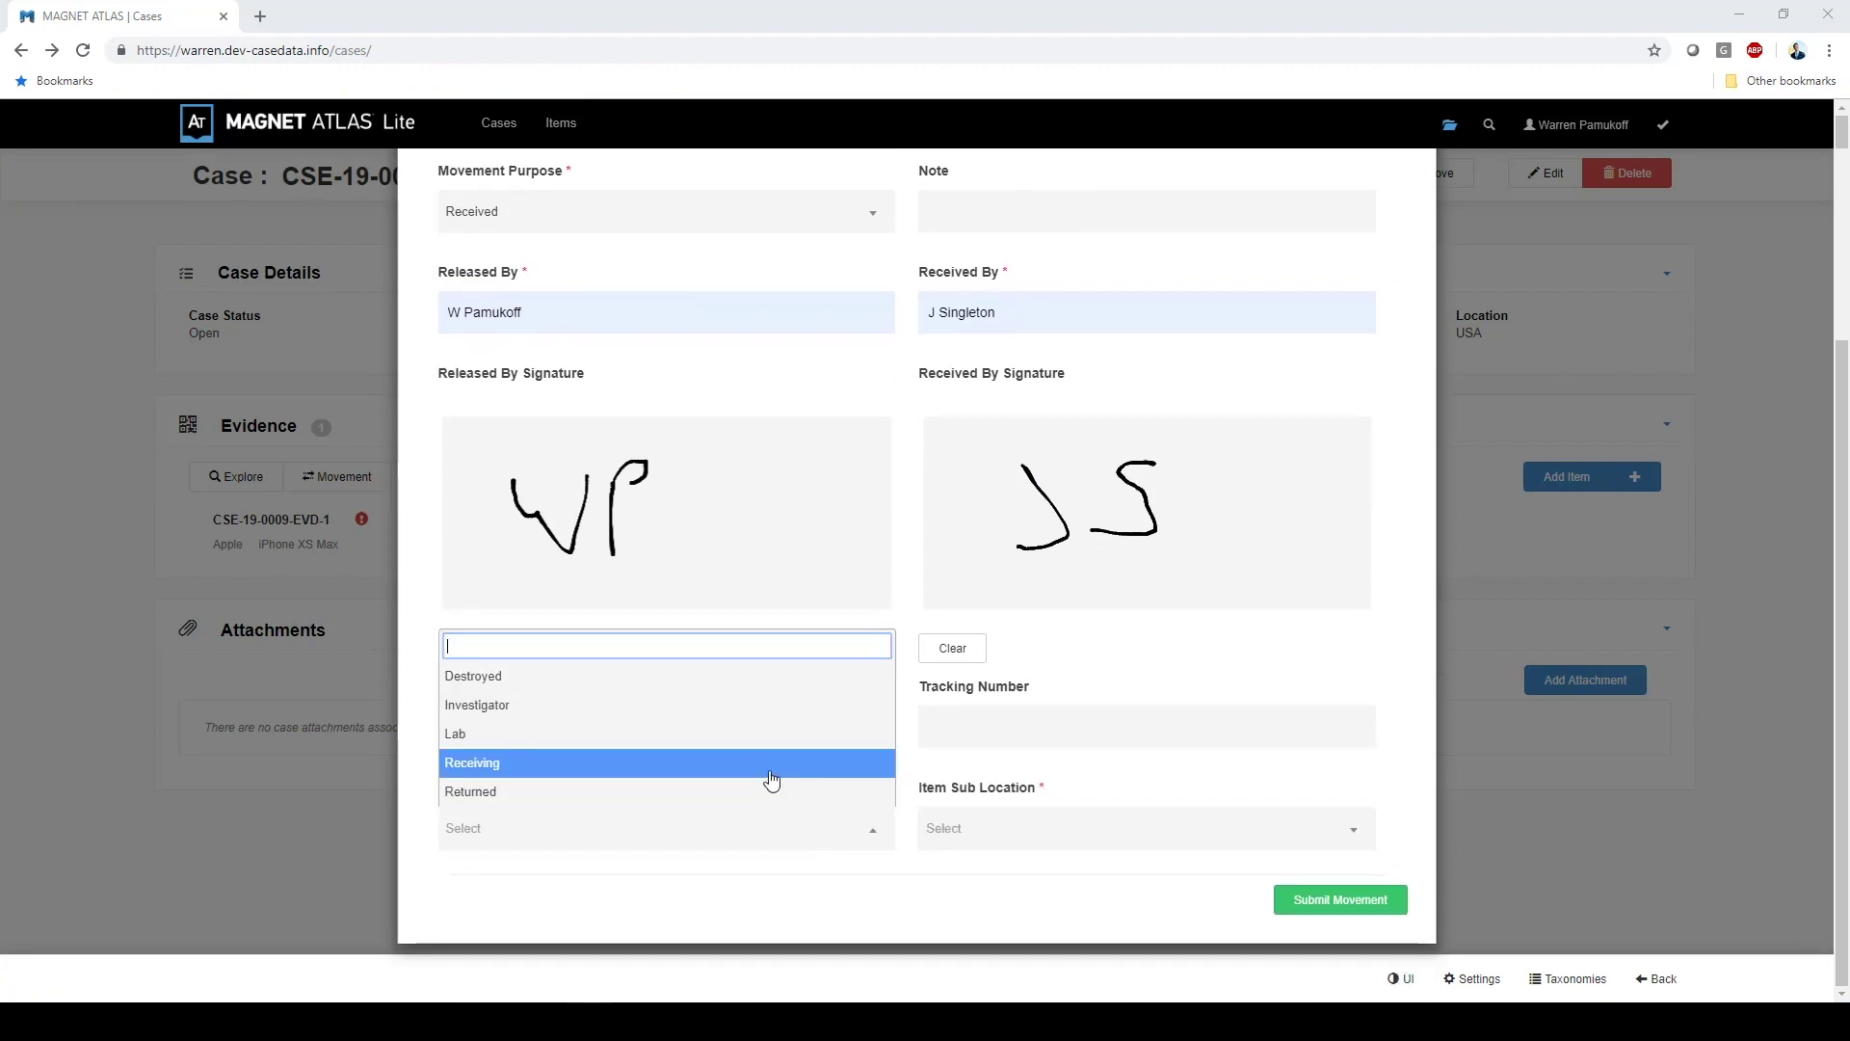
{"action": "left_click", "coordinate": [770, 762]}
{"action": "left_click", "coordinate": [1111, 829]}
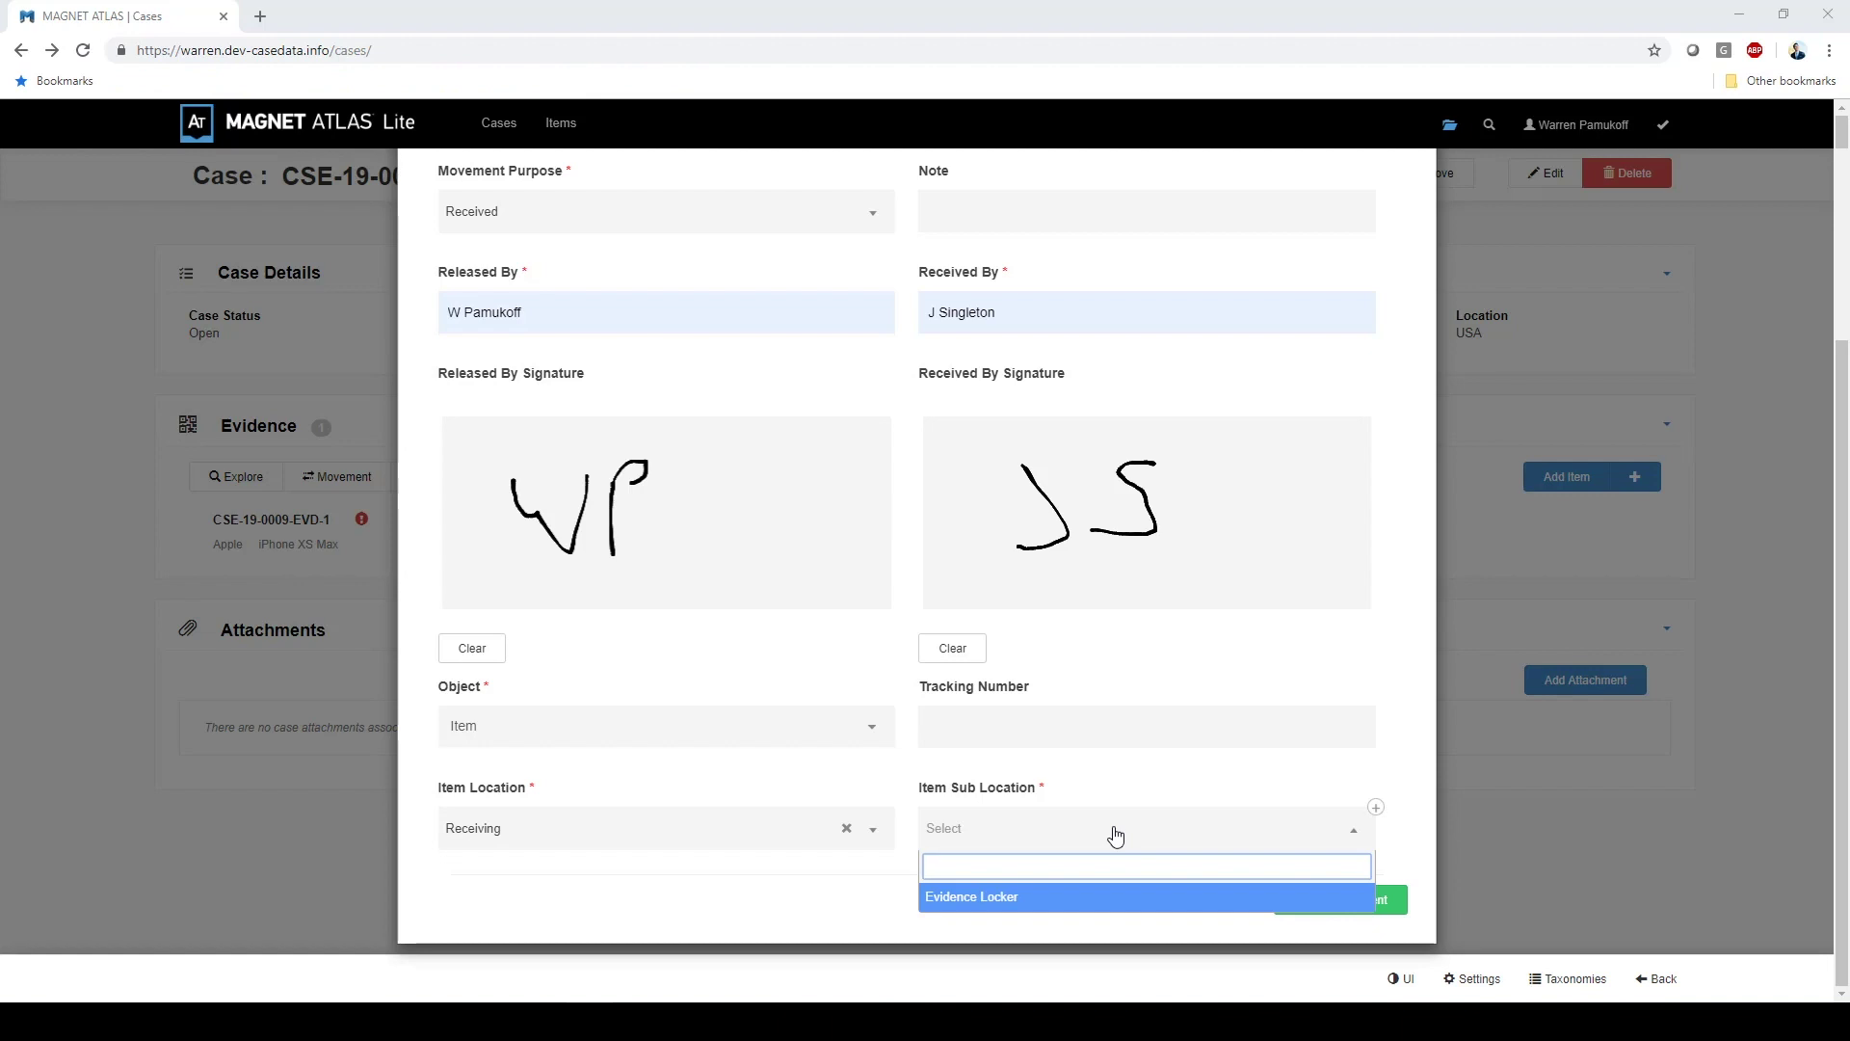
{"action": "left_click", "coordinate": [1098, 898]}
{"action": "left_click", "coordinate": [1344, 900]}
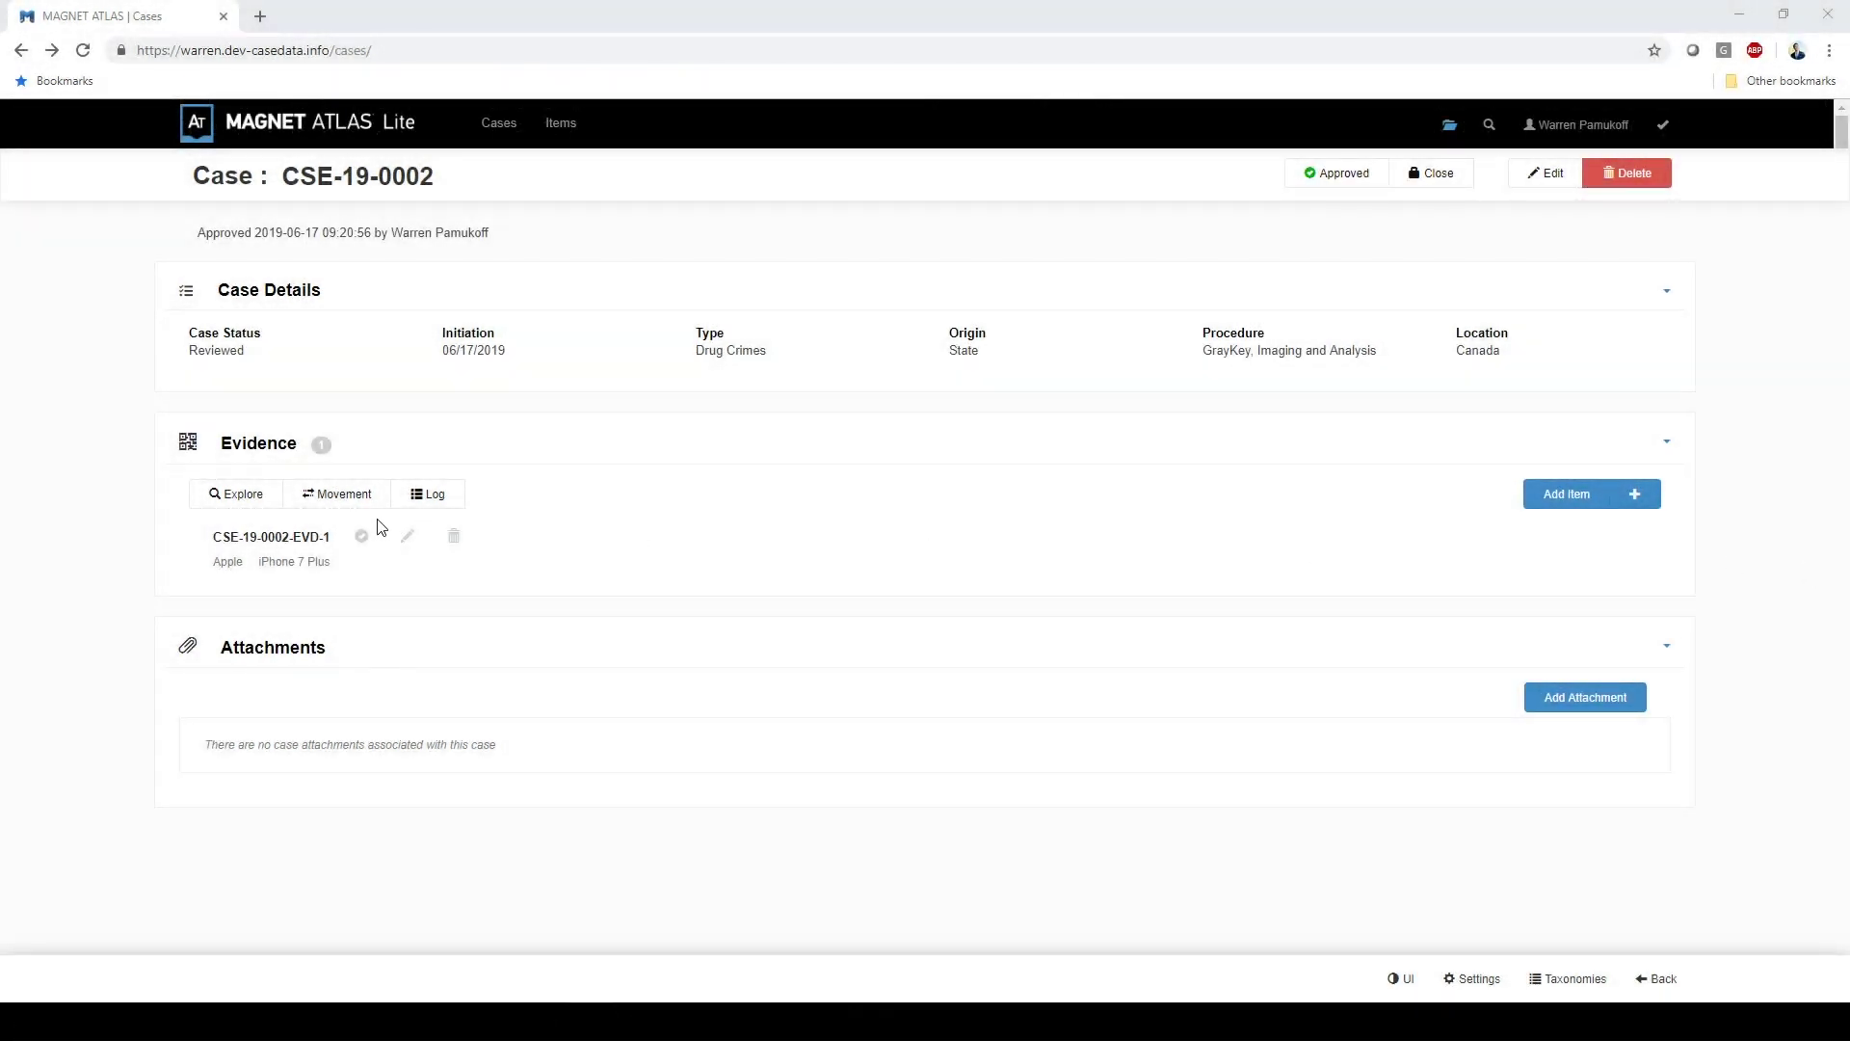
- View CSE-19-0002's chain of custody log with signatures shown, then close it
{"action": "left_click", "coordinate": [435, 496]}
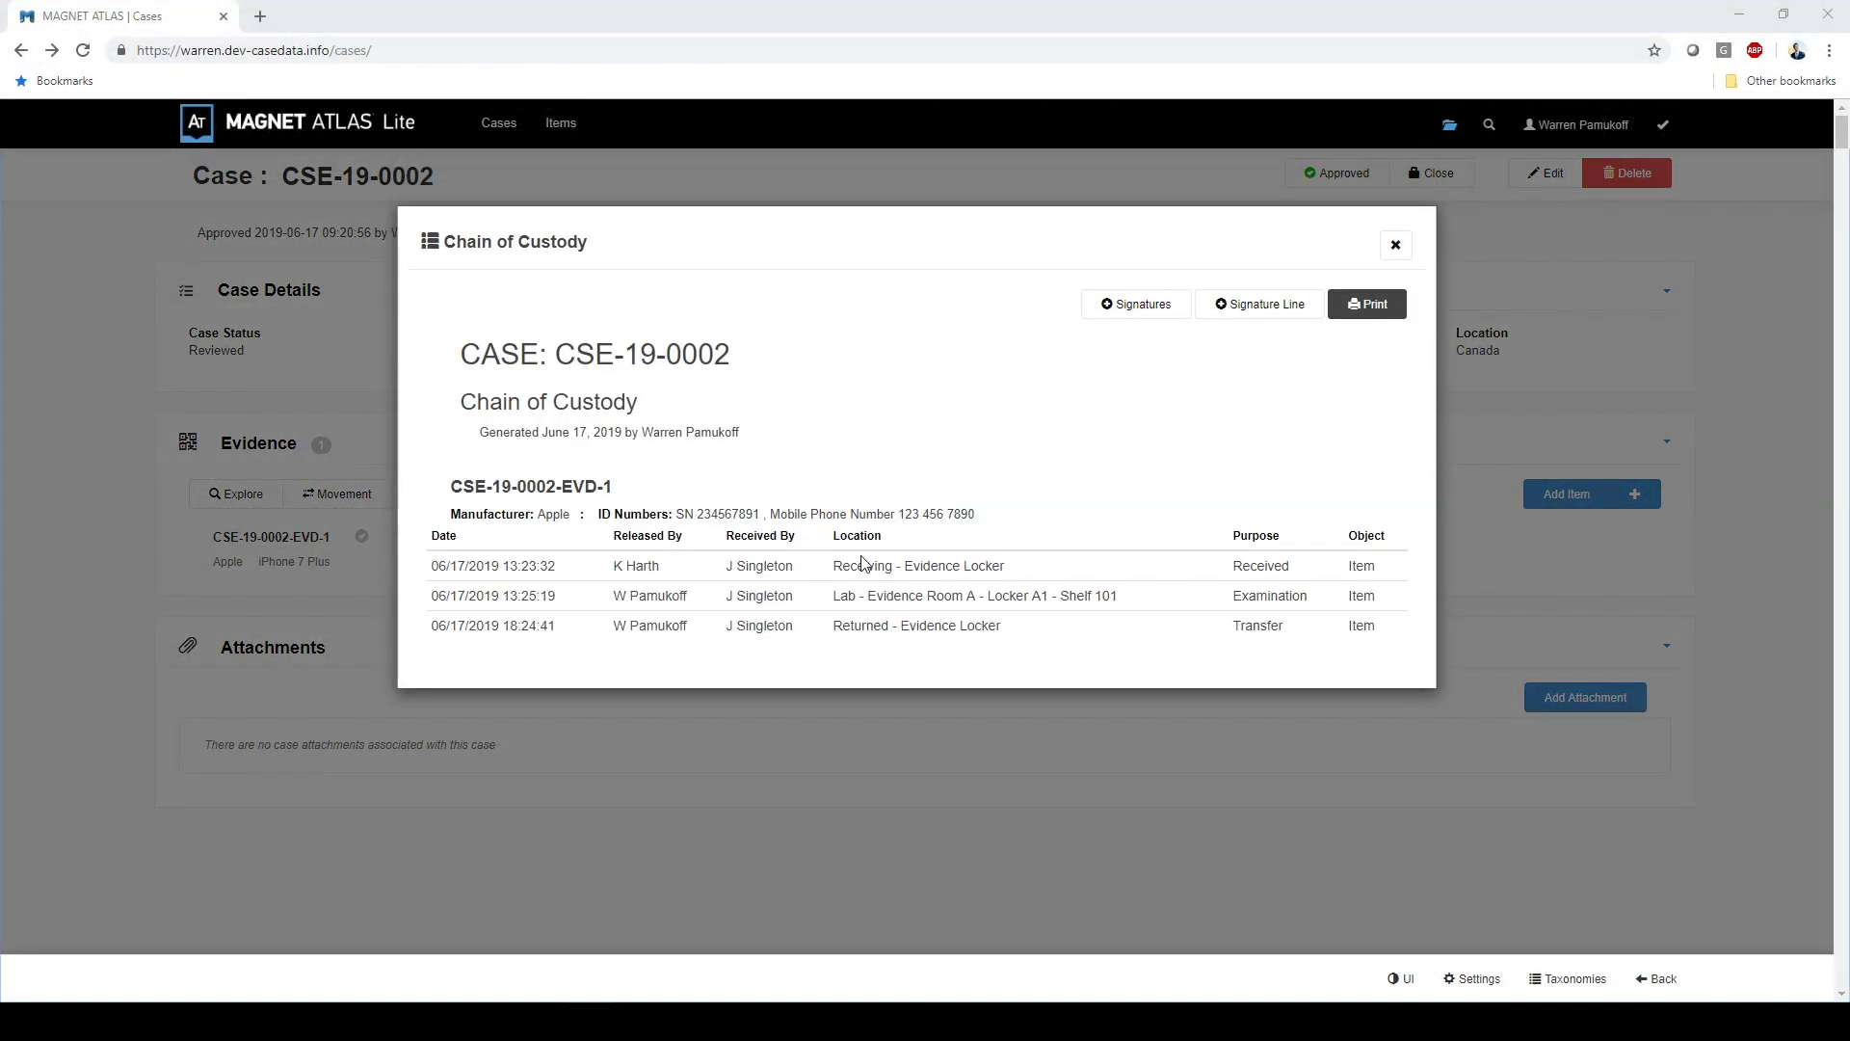
{"action": "left_click", "coordinate": [1150, 309]}
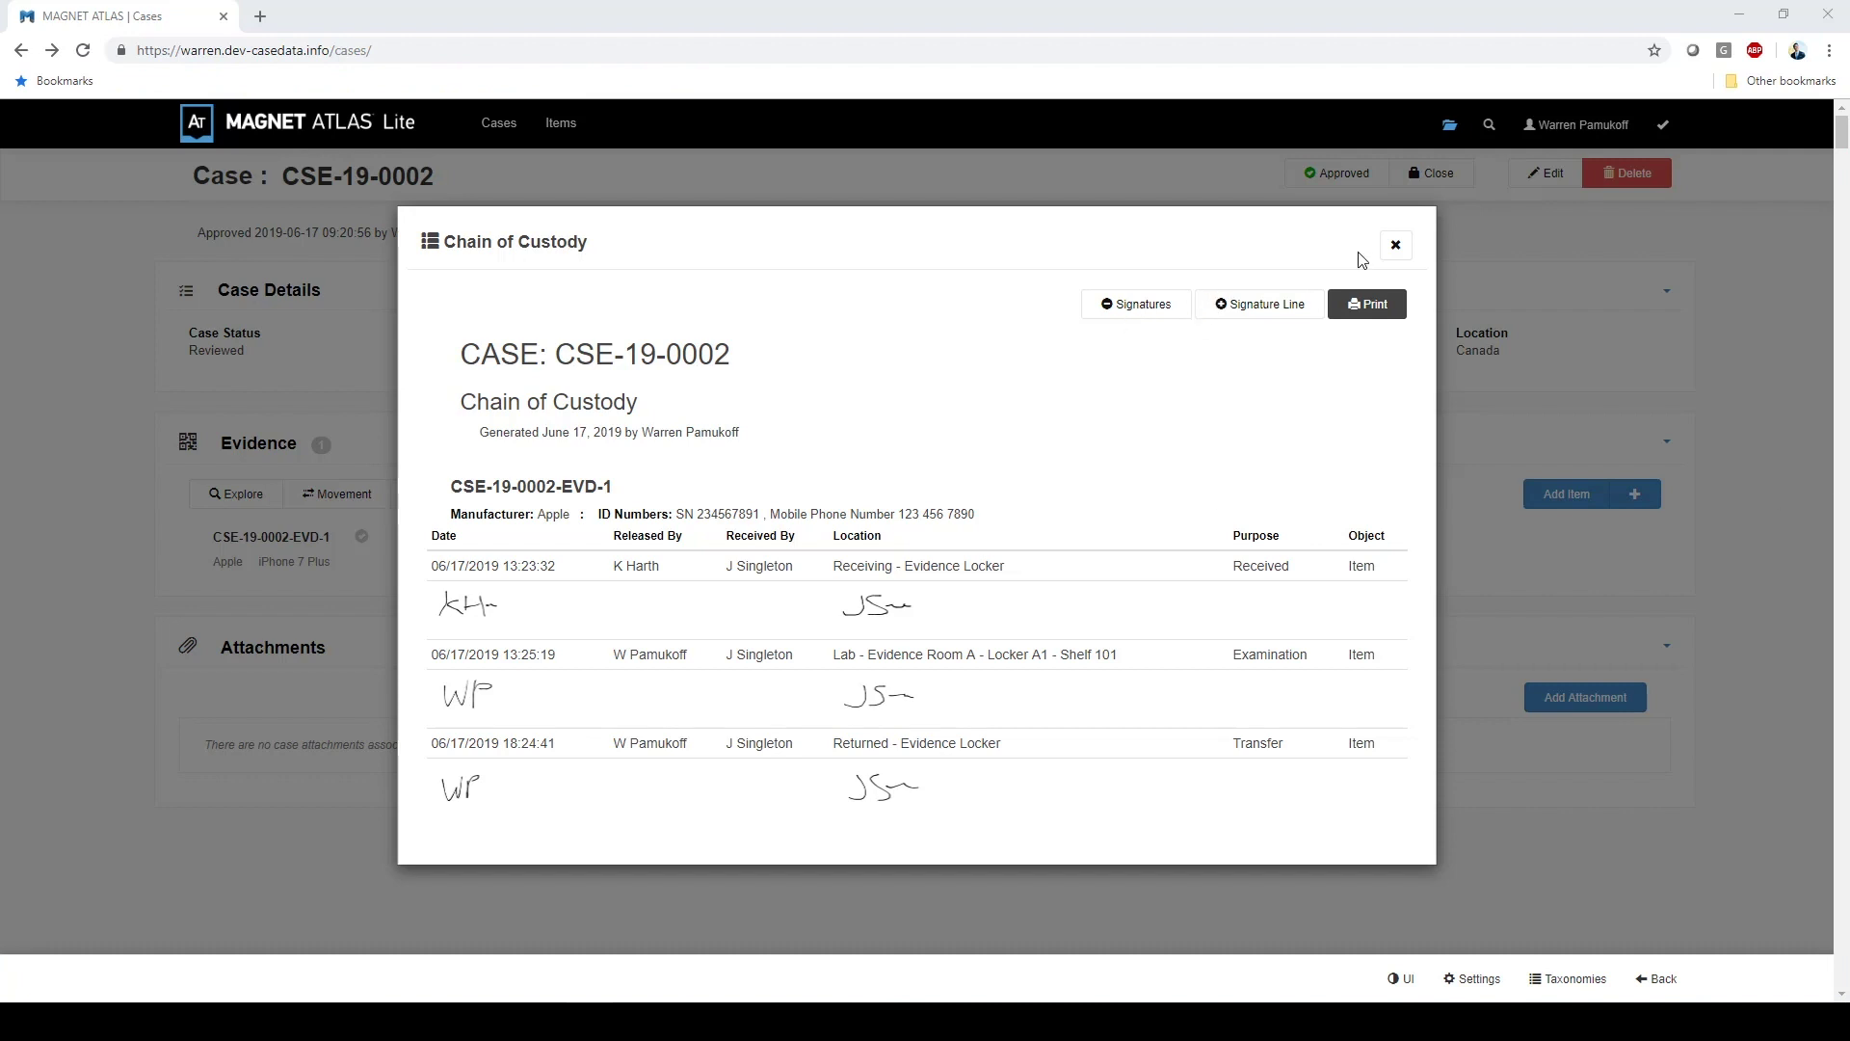
{"action": "left_click", "coordinate": [1411, 252]}
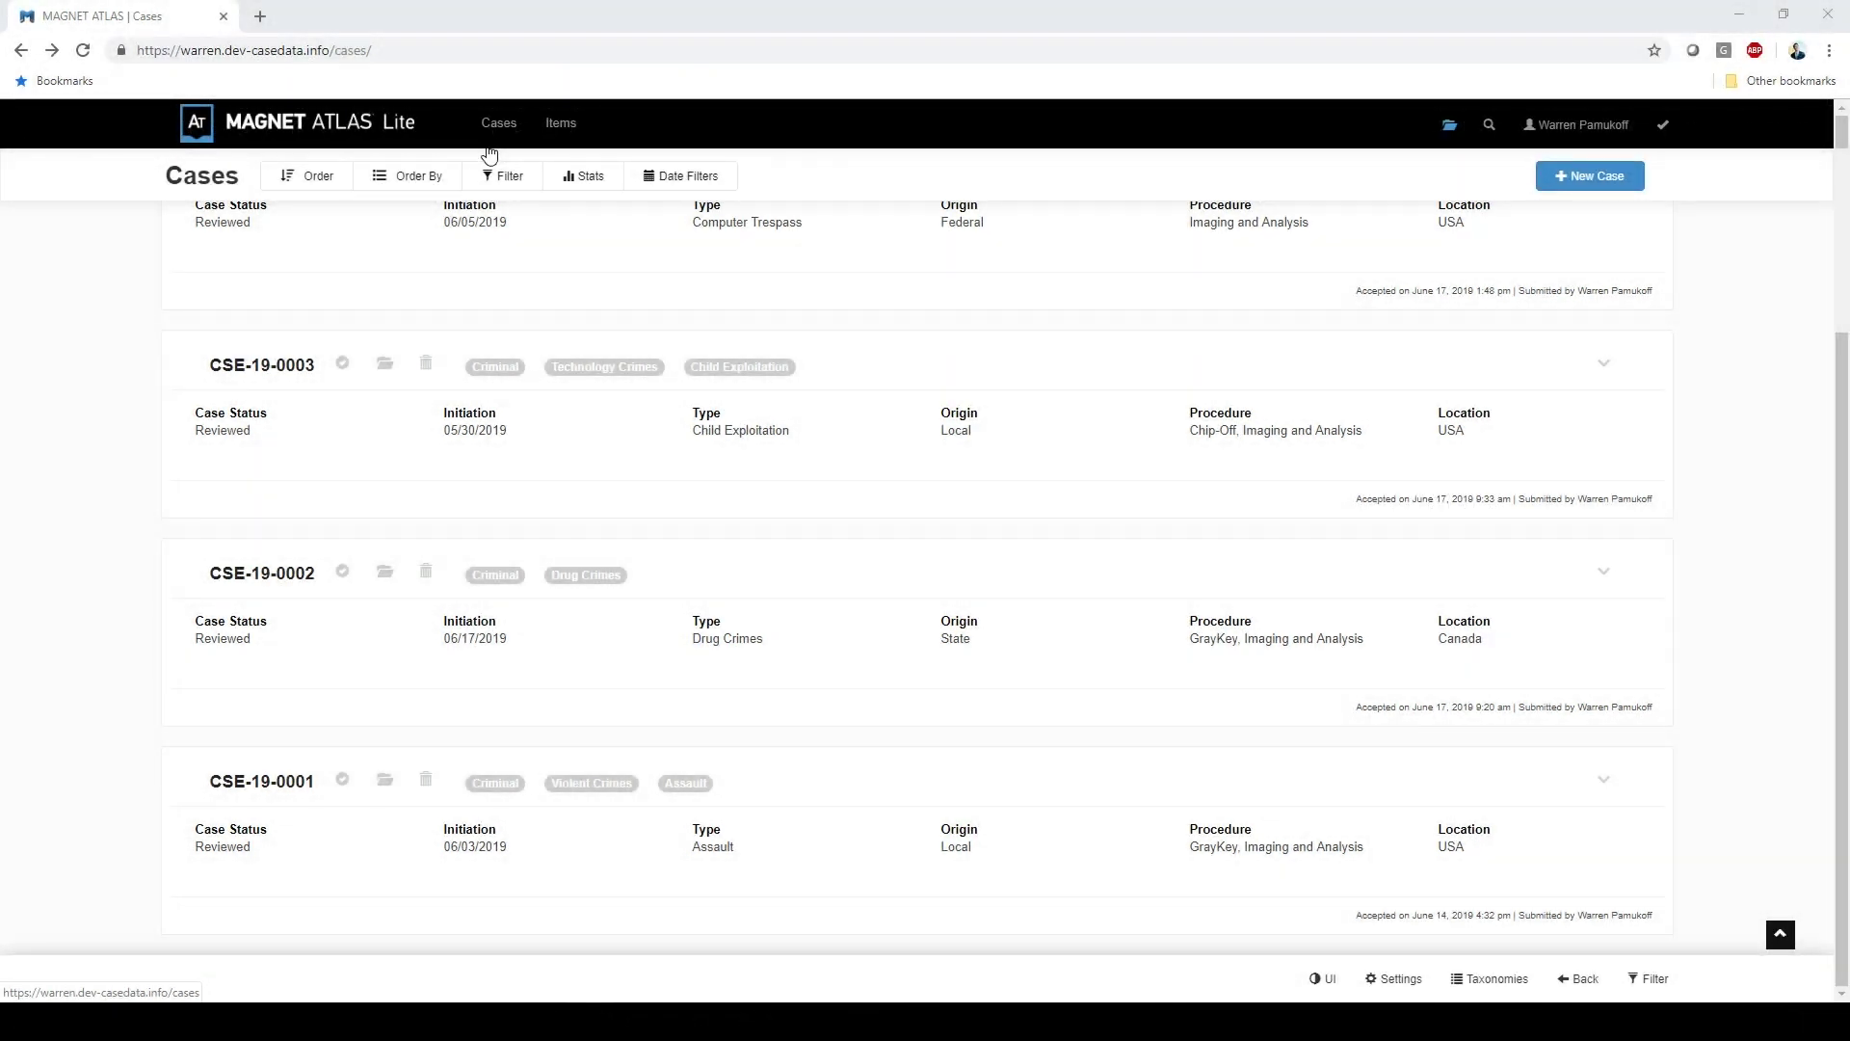
- Filter the cases to type Criminal and year 2019, leaving case status unfiltered
{"action": "left_click", "coordinate": [503, 175]}
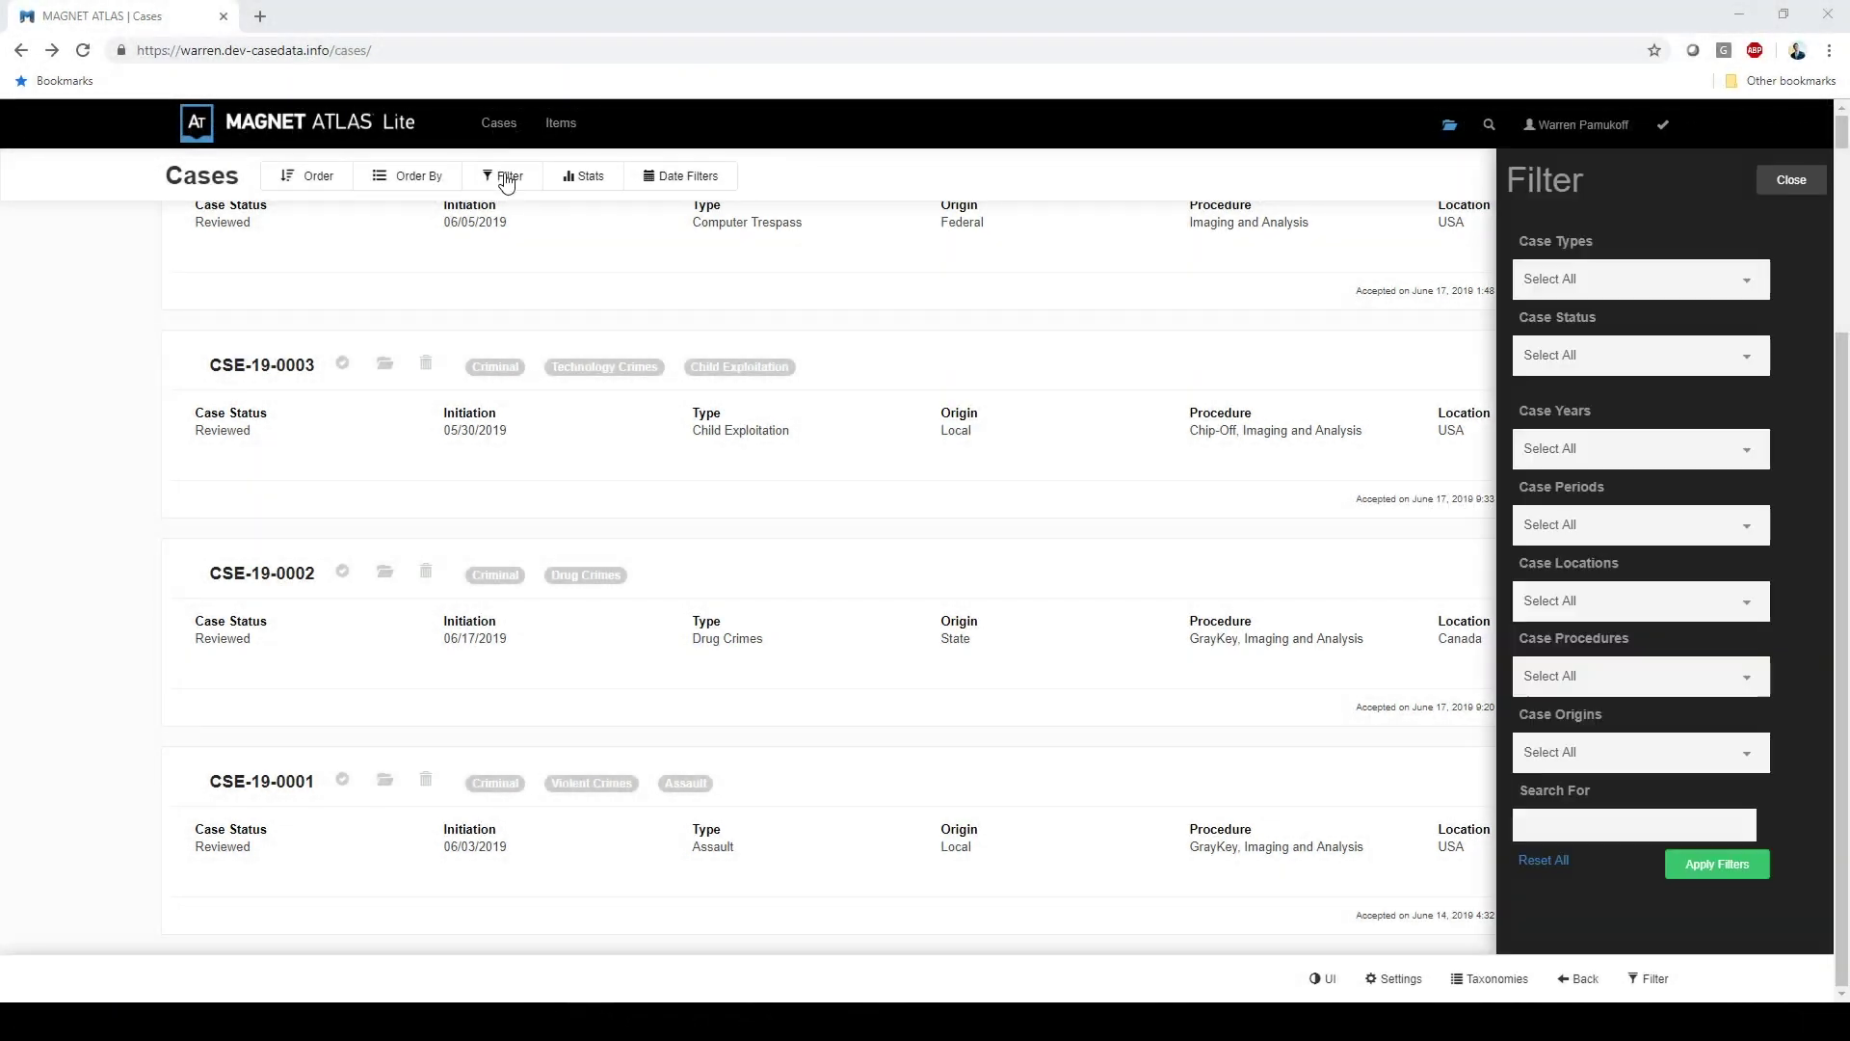
{"action": "left_click", "coordinate": [1749, 283]}
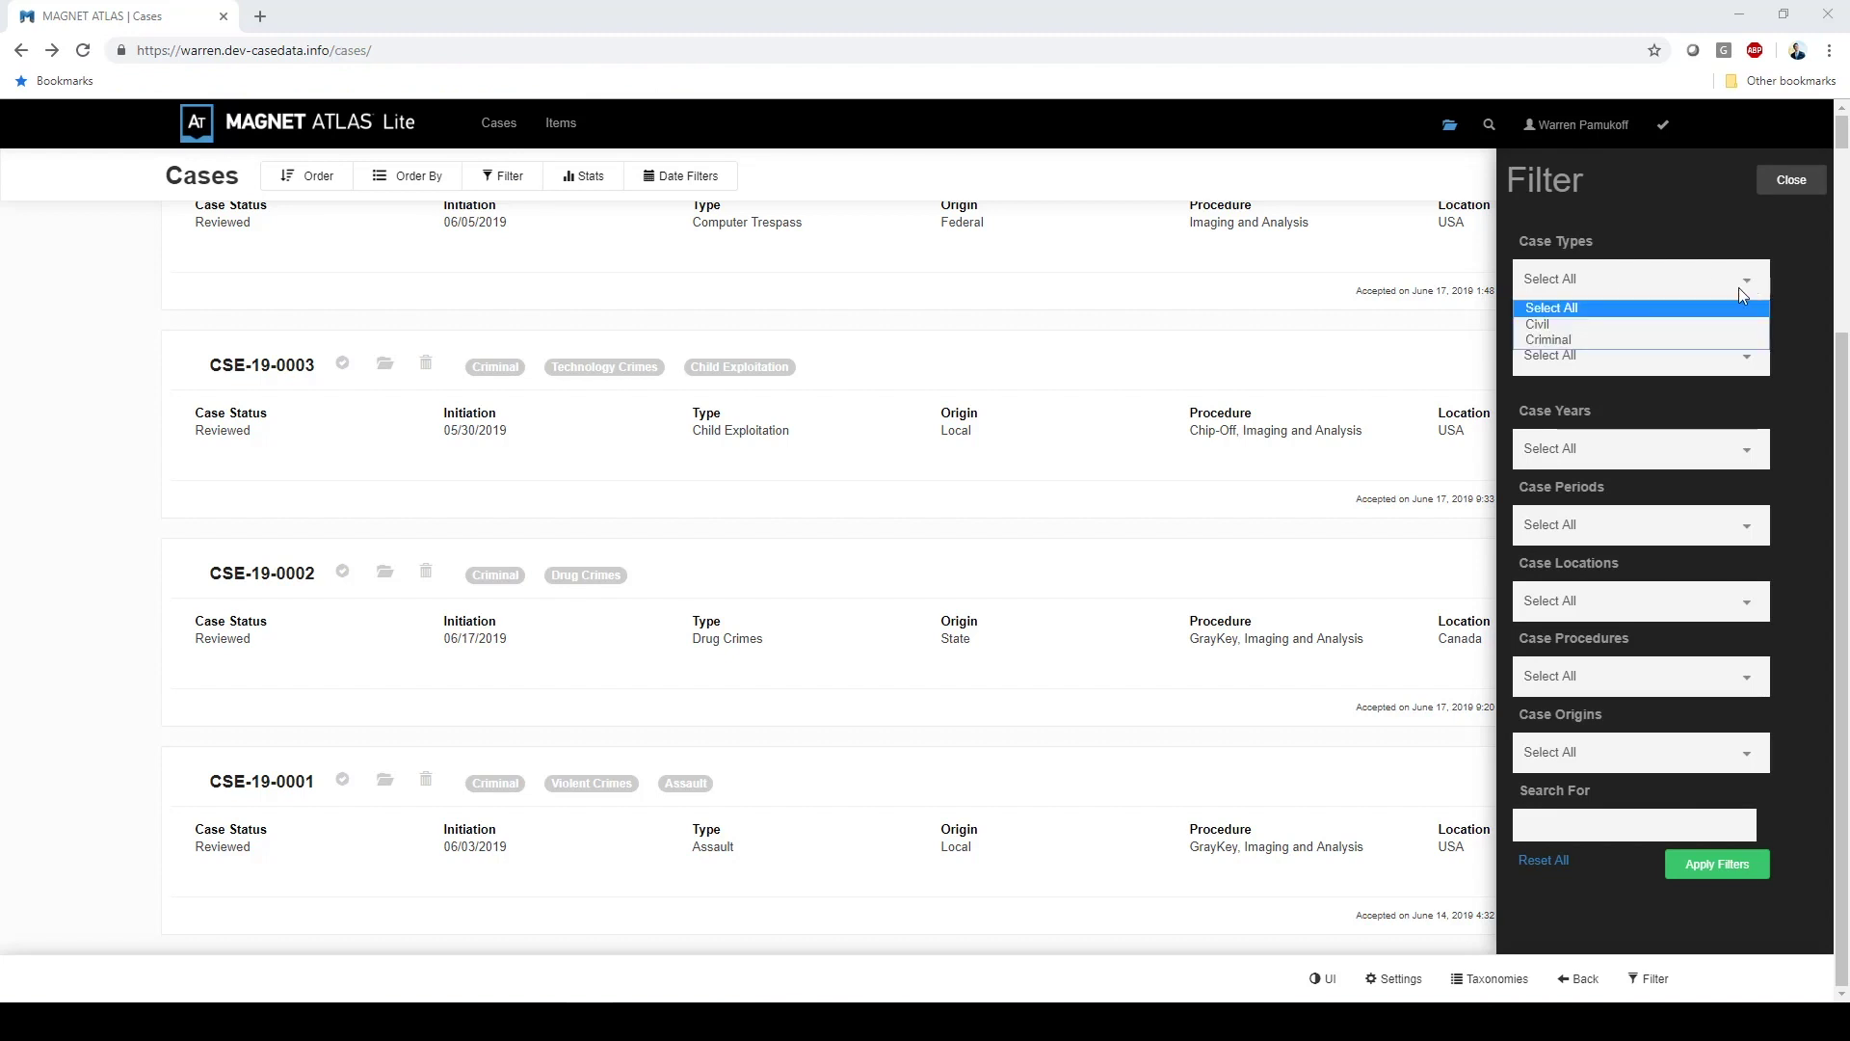
{"action": "left_click", "coordinate": [1688, 340]}
{"action": "left_click", "coordinate": [1696, 393]}
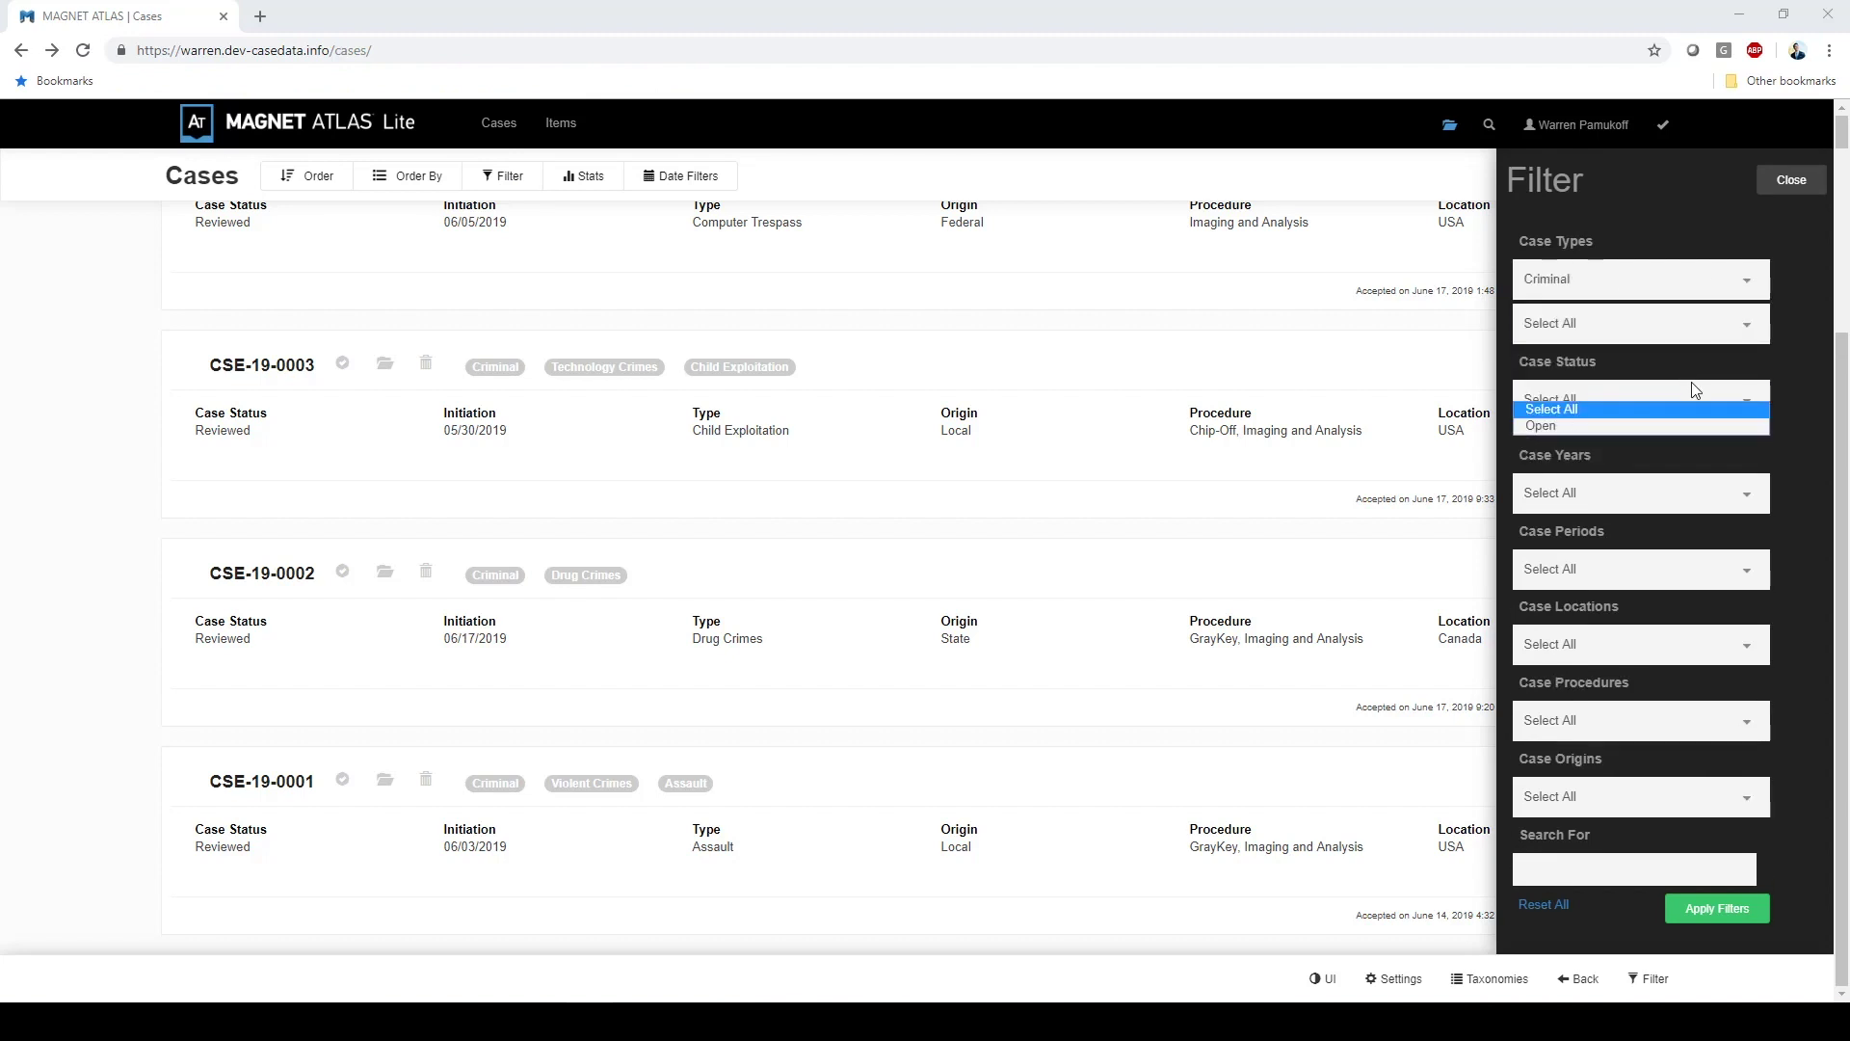
{"action": "left_click", "coordinate": [1777, 383]}
{"action": "left_click", "coordinate": [1739, 493]}
{"action": "left_click", "coordinate": [1708, 533]}
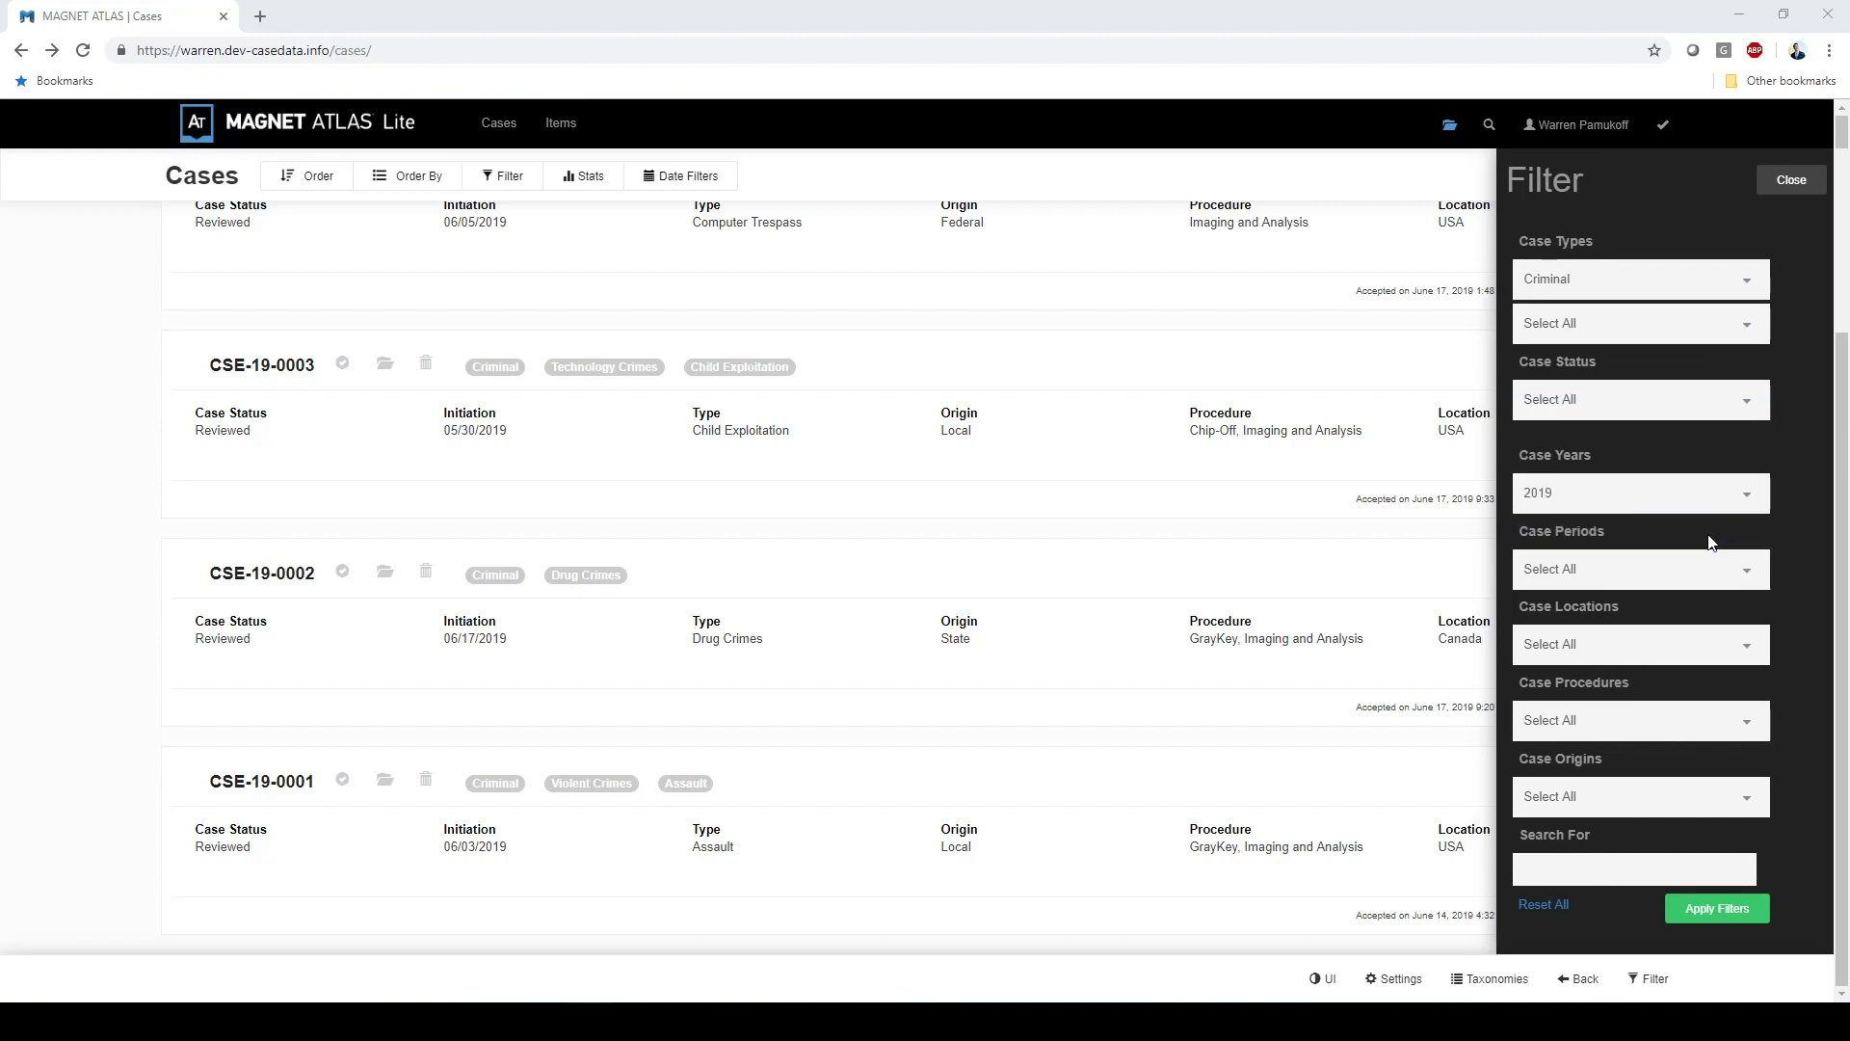
{"action": "left_click", "coordinate": [1725, 918]}
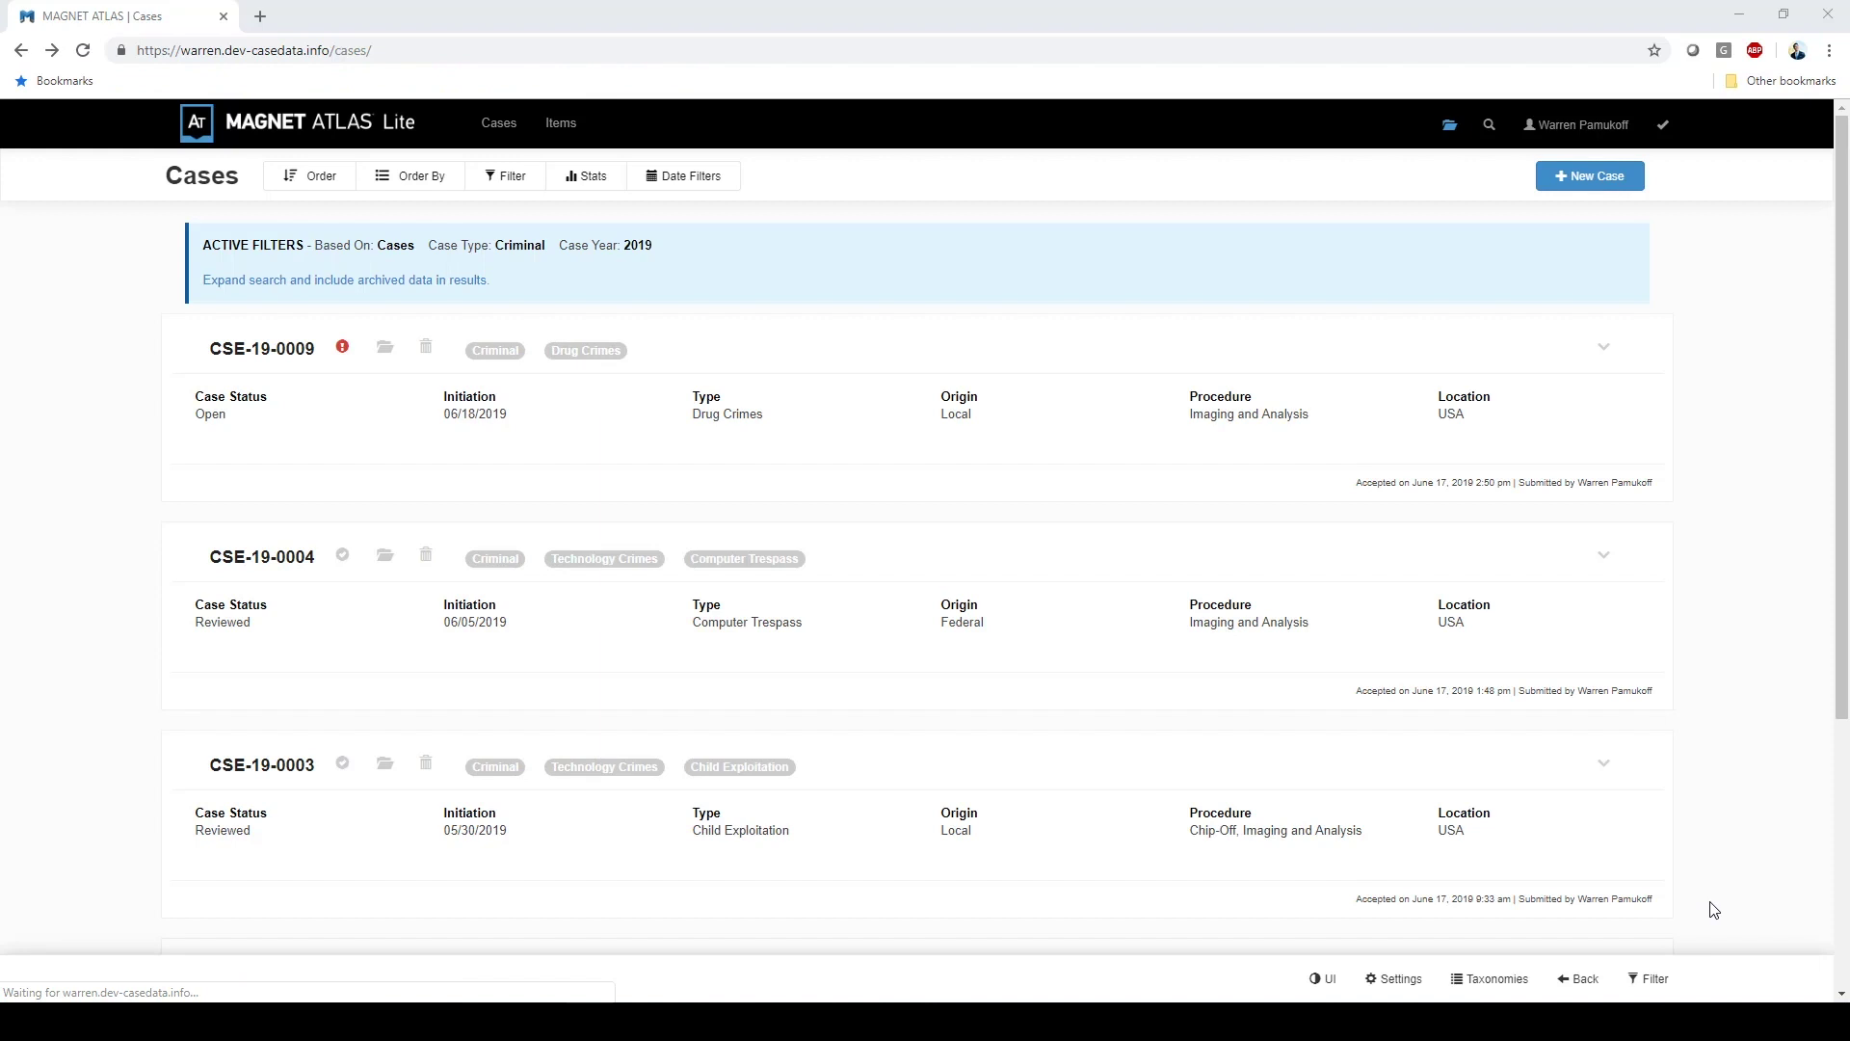
- Display Case Statistics for the filtered cases on the Evidence tab
{"action": "left_click", "coordinate": [593, 183]}
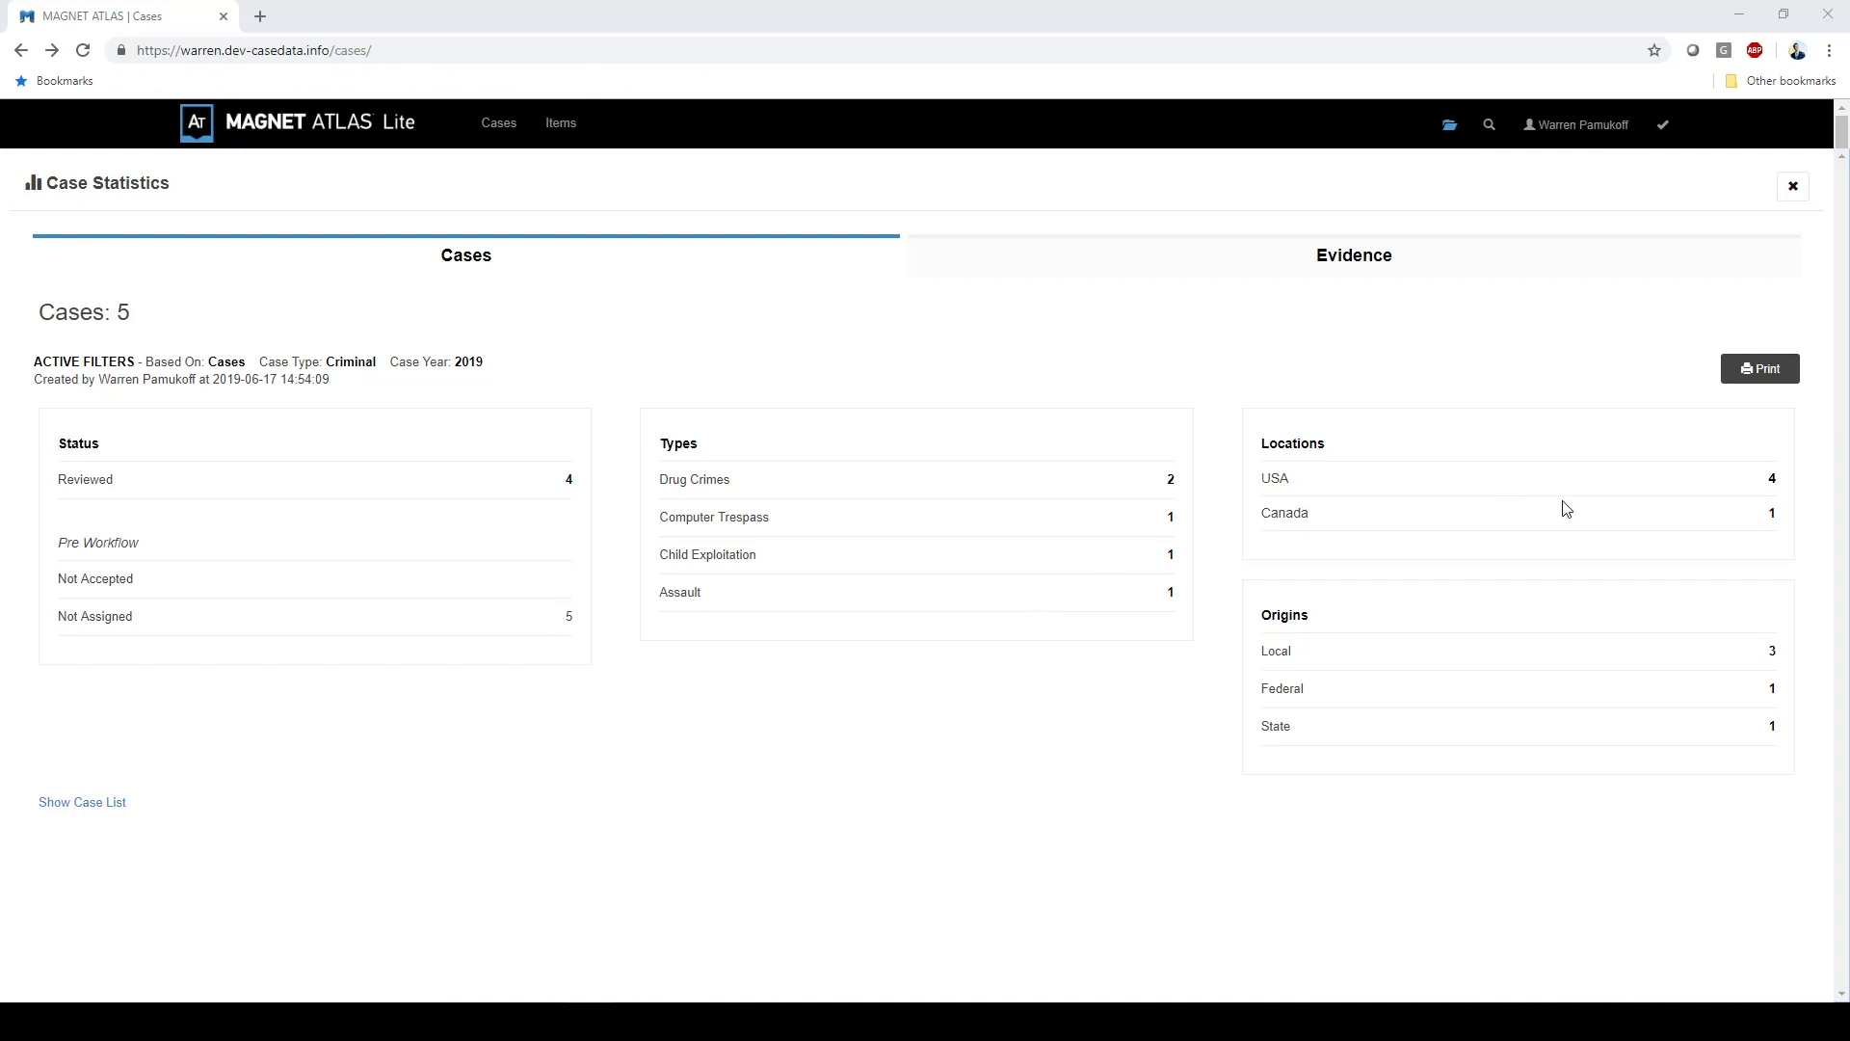
{"action": "left_click", "coordinate": [1448, 269]}
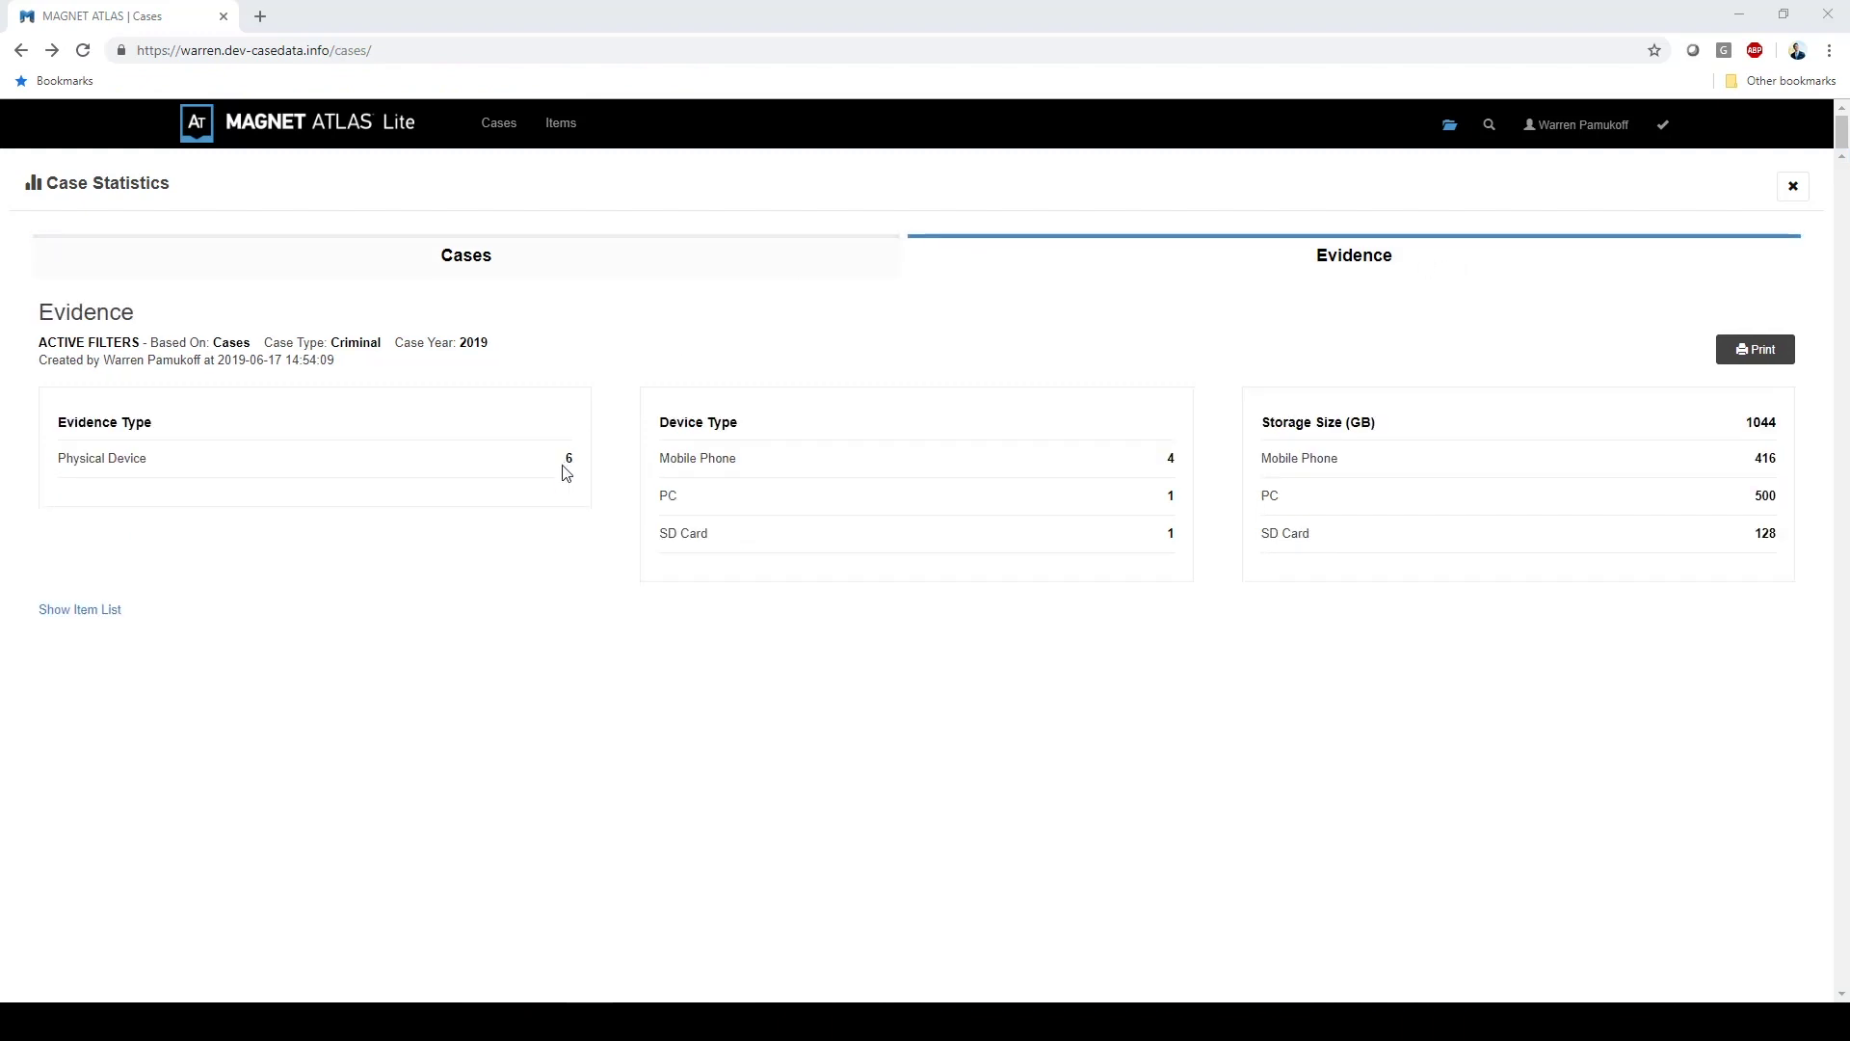